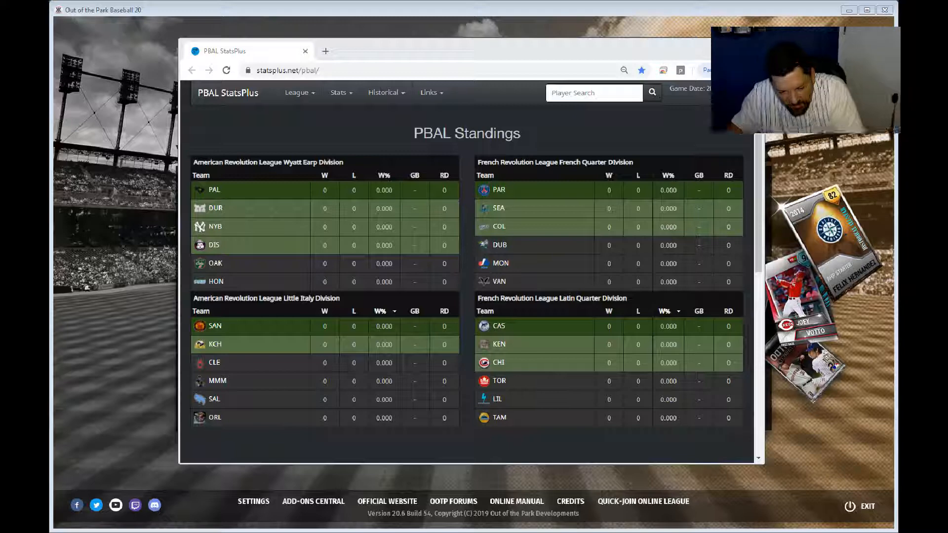
Step: Switch to Out of the Park Baseball 20, expand the list of game modes and open the game settings
{"action": "left_click", "coordinate": [513, 16]}
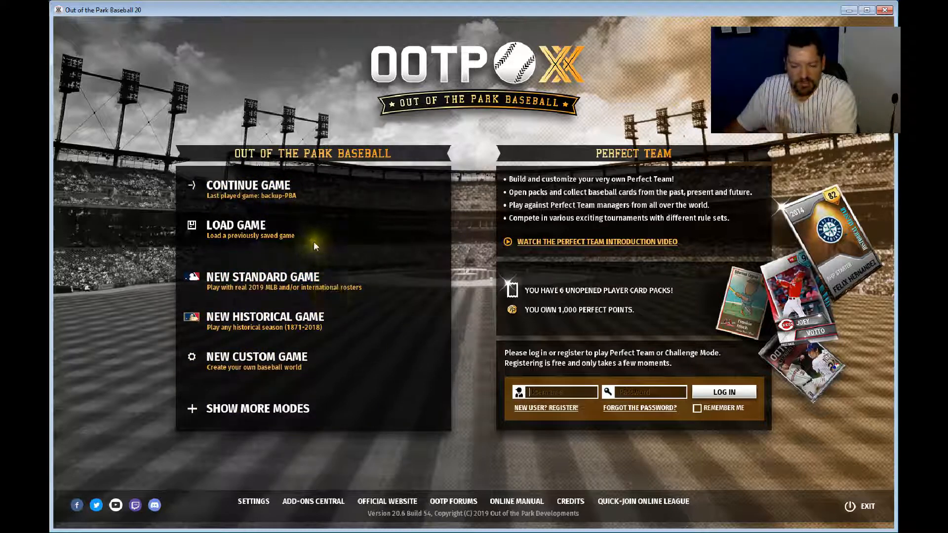
{"action": "left_click", "coordinate": [284, 414]}
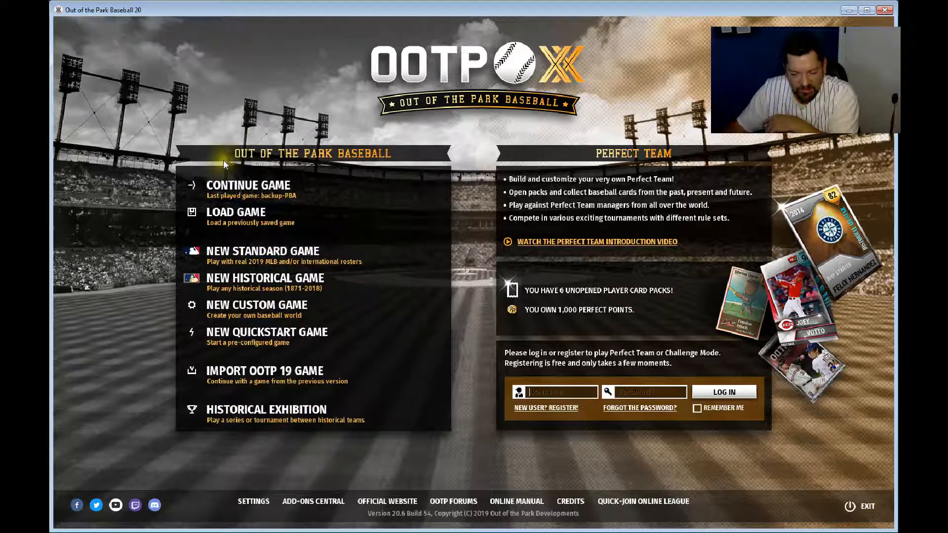
{"action": "left_click", "coordinate": [257, 502]}
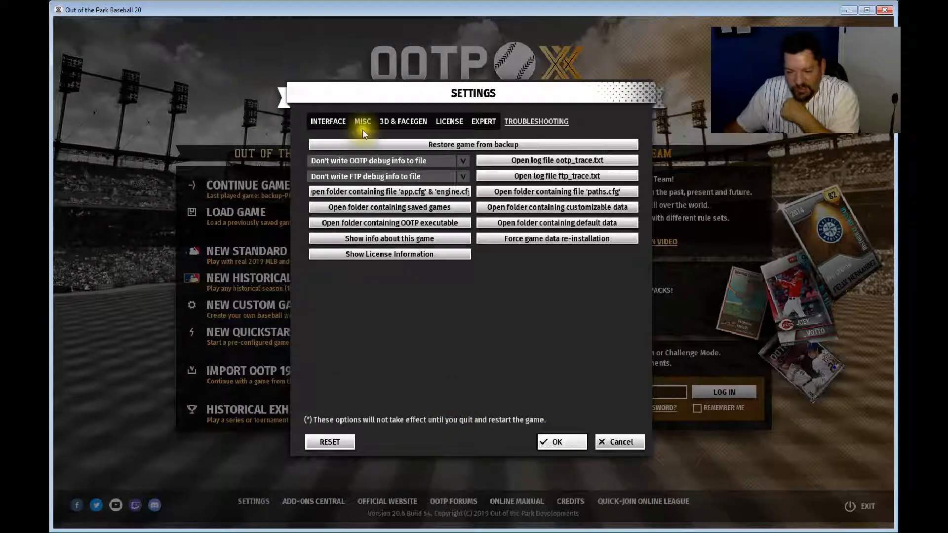
Step: Look through the settings categories and open the folder containing saved games from the Troubleshooting settings
{"action": "left_click", "coordinate": [325, 122]}
{"action": "left_click", "coordinate": [354, 122]}
{"action": "left_click", "coordinate": [390, 123]}
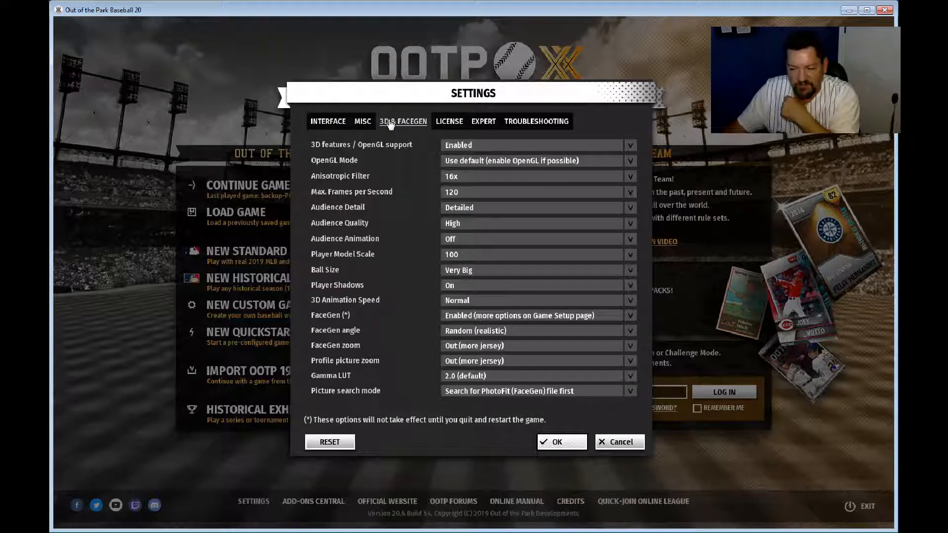
{"action": "left_click", "coordinate": [482, 122]}
{"action": "left_click", "coordinate": [517, 122]}
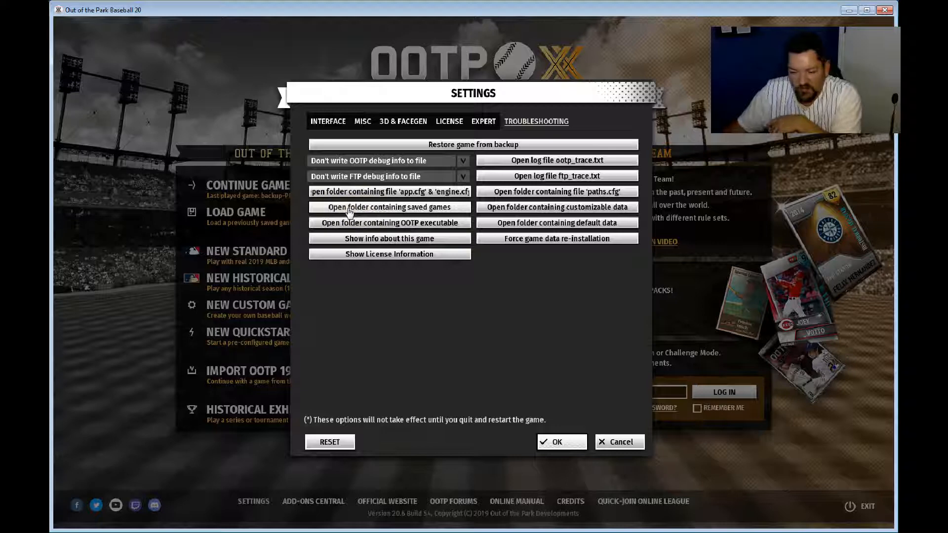
{"action": "left_click", "coordinate": [428, 209]}
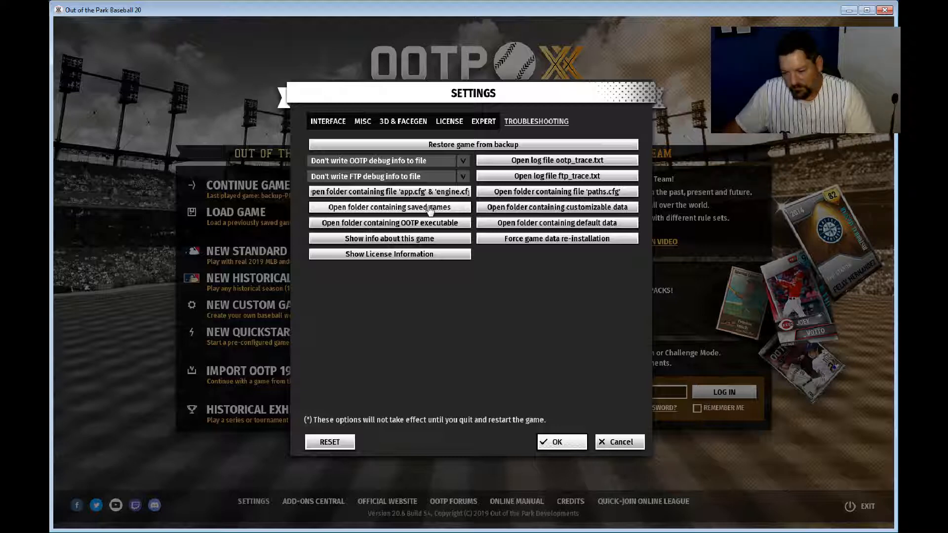
{"action": "left_click", "coordinate": [385, 208]}
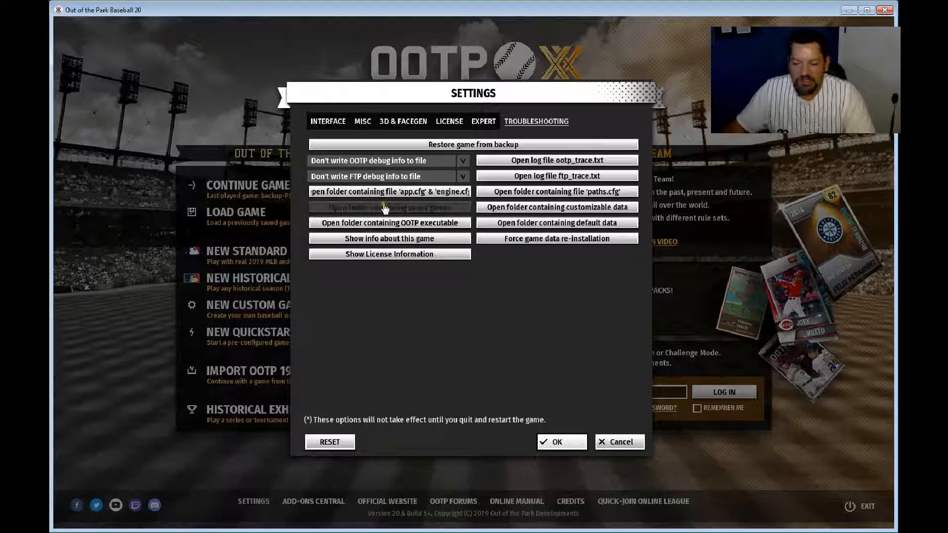
{"action": "left_click_drag", "start_coordinate": [456, 101], "coordinate": [486, 60]}
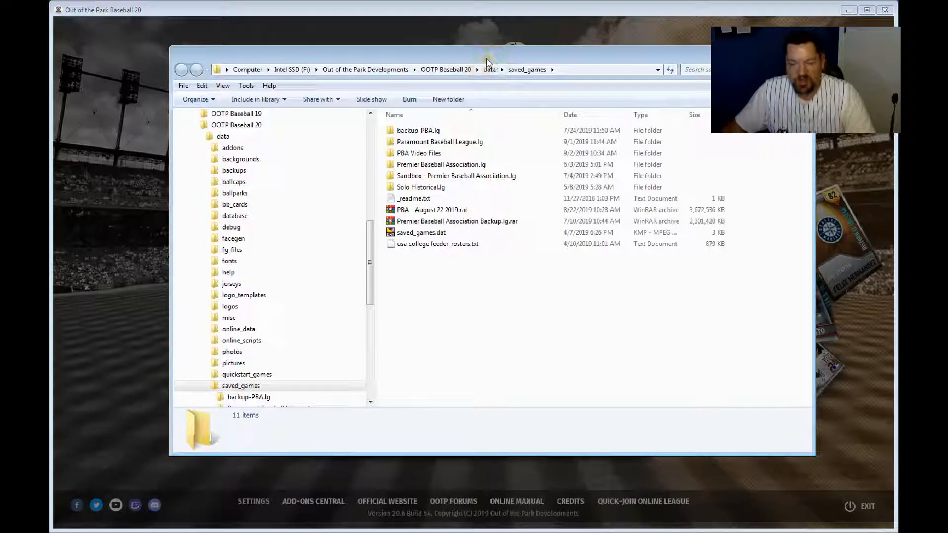
Step: Rename the PBA Video Files folder in saved_games as GTA
{"action": "left_click", "coordinate": [448, 155]}
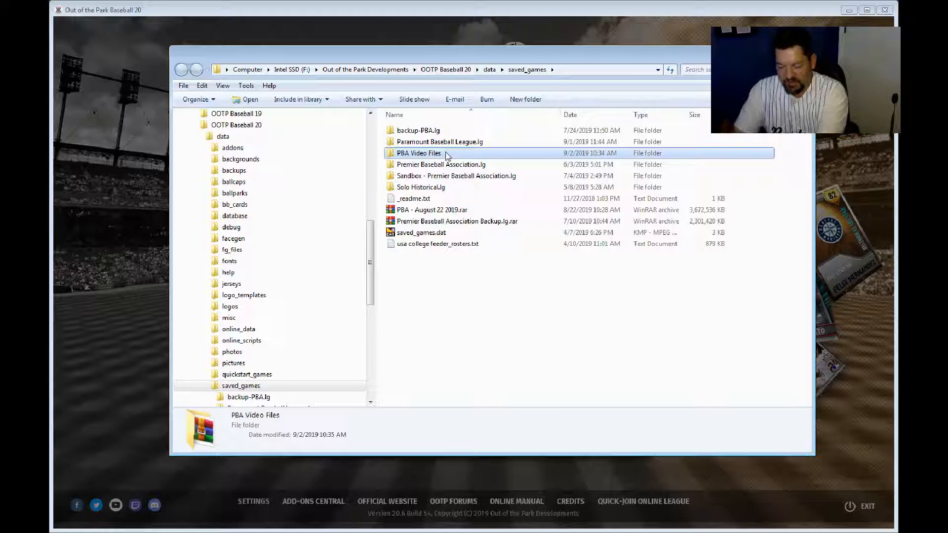
{"action": "key", "text": "F2"}
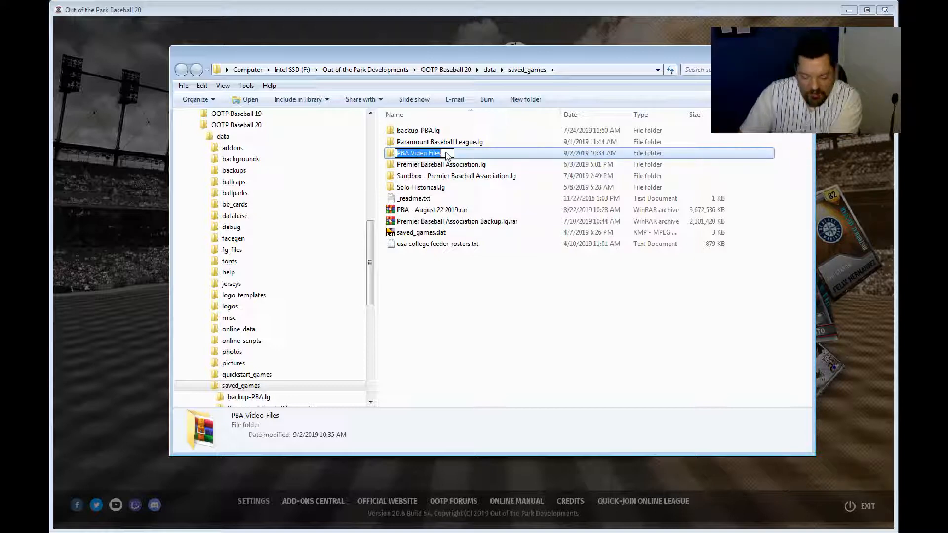
{"action": "type", "text": "GTA"}
{"action": "key", "text": "Return"}
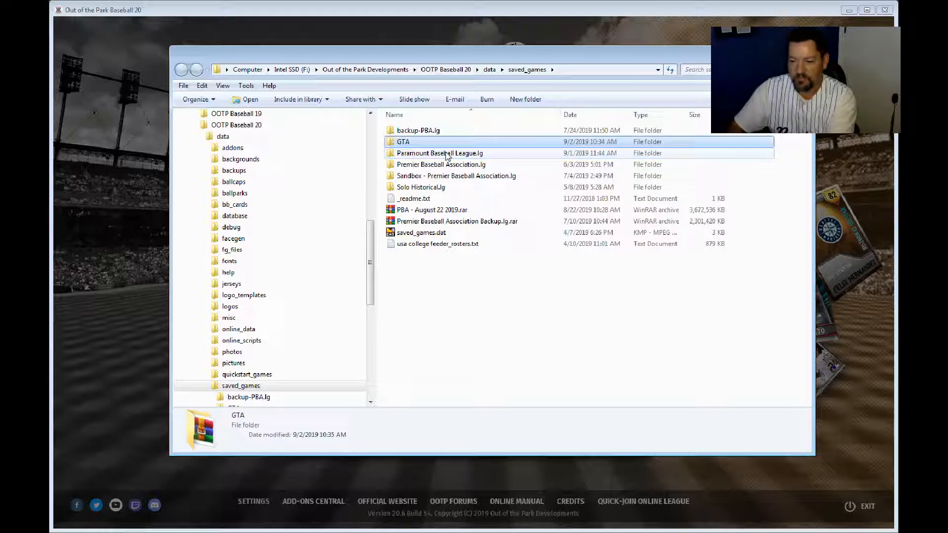
Step: Add a folder with the default name to saved_games and reopen the saved games folder from the game's Troubleshooting settings
{"action": "left_click", "coordinate": [513, 99]}
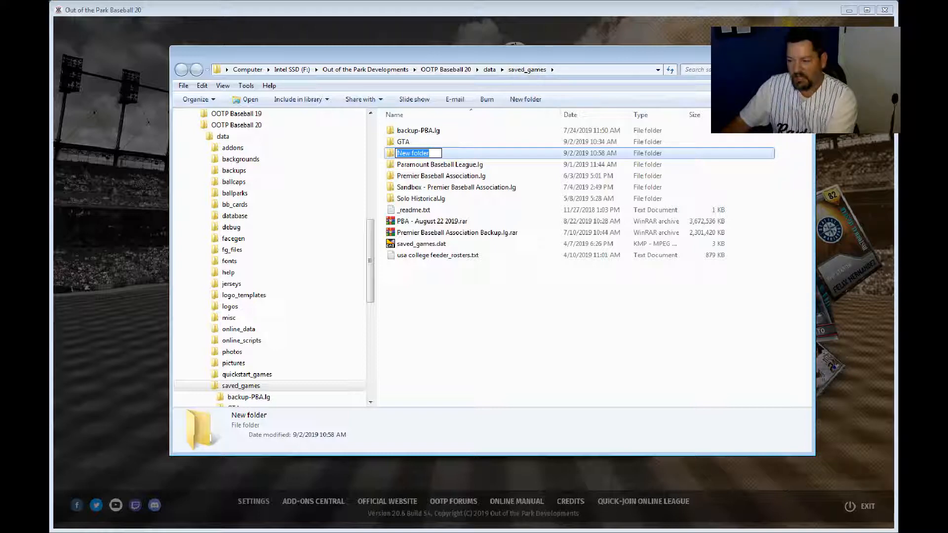
{"action": "left_click", "coordinate": [143, 363]}
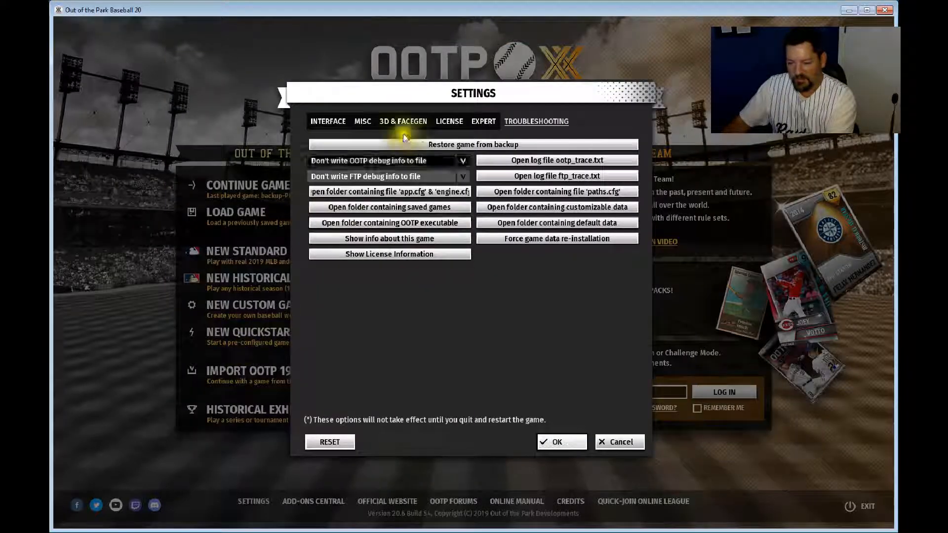
{"action": "left_click", "coordinate": [622, 443]}
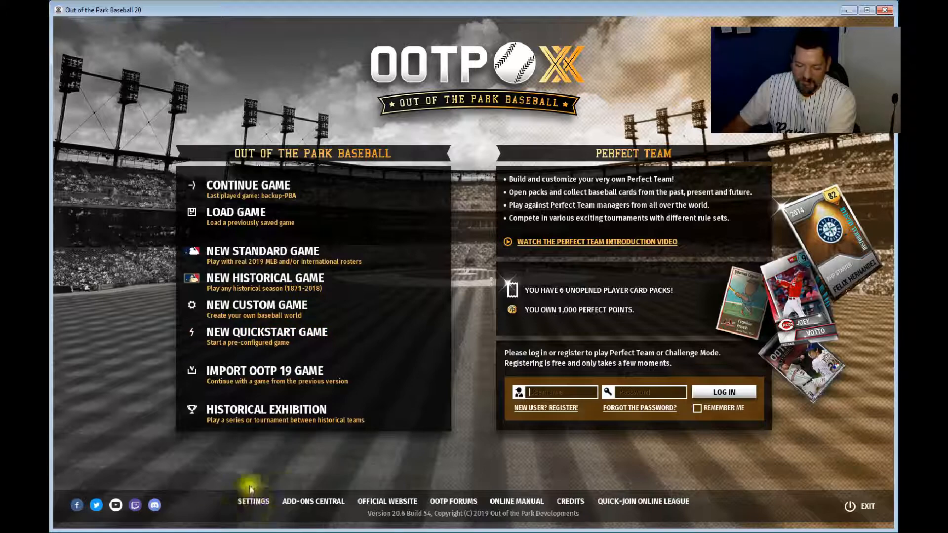
{"action": "left_click", "coordinate": [255, 502]}
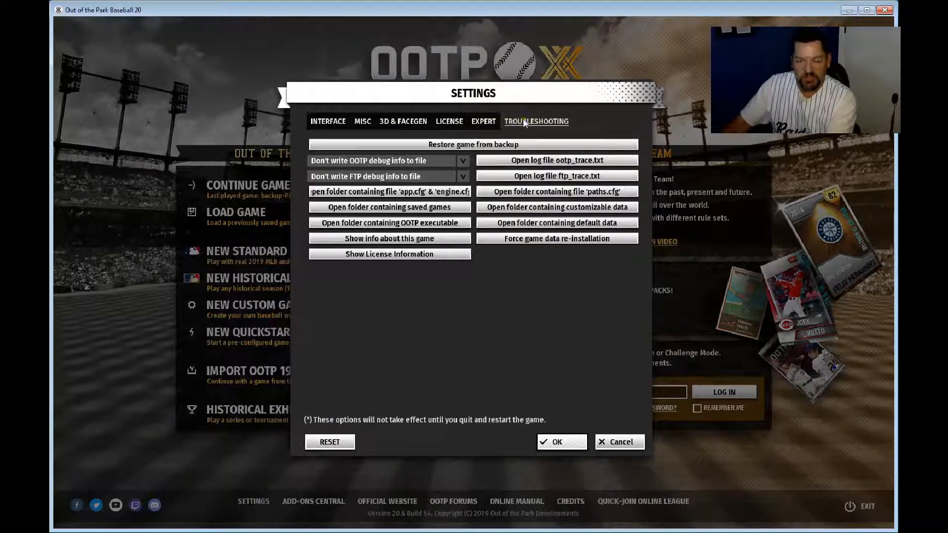
{"action": "left_click", "coordinate": [369, 211]}
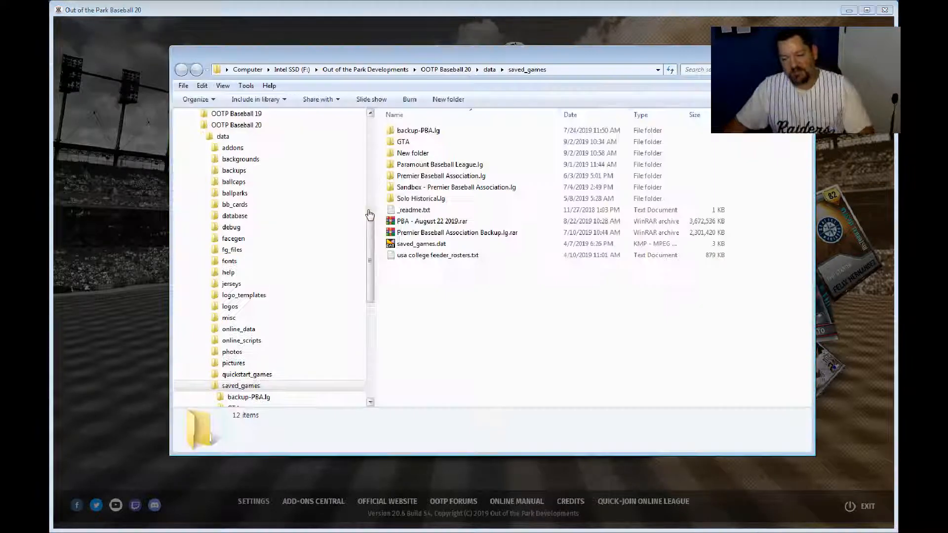
Step: Create a folder named Labor Day League.lg in saved_games
{"action": "left_click", "coordinate": [455, 101]}
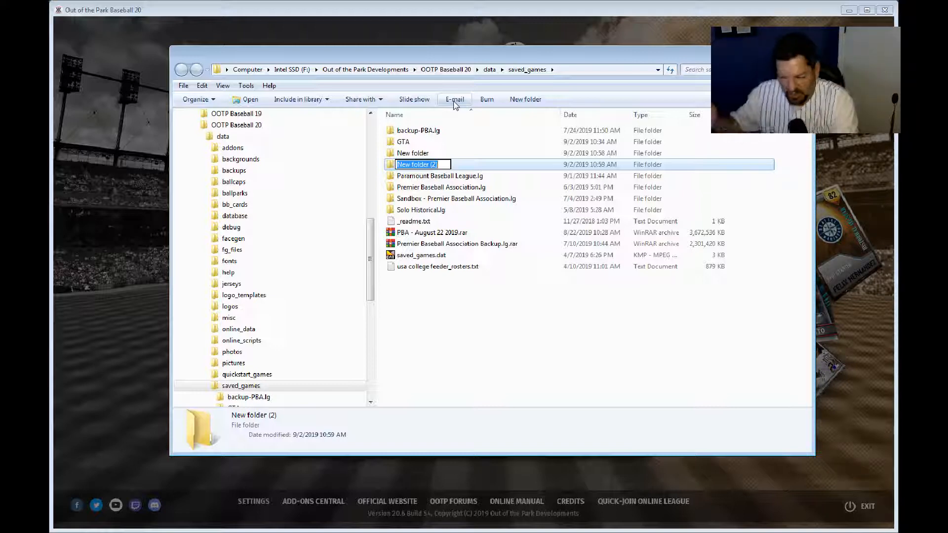
{"action": "type", "text": "Lab"}
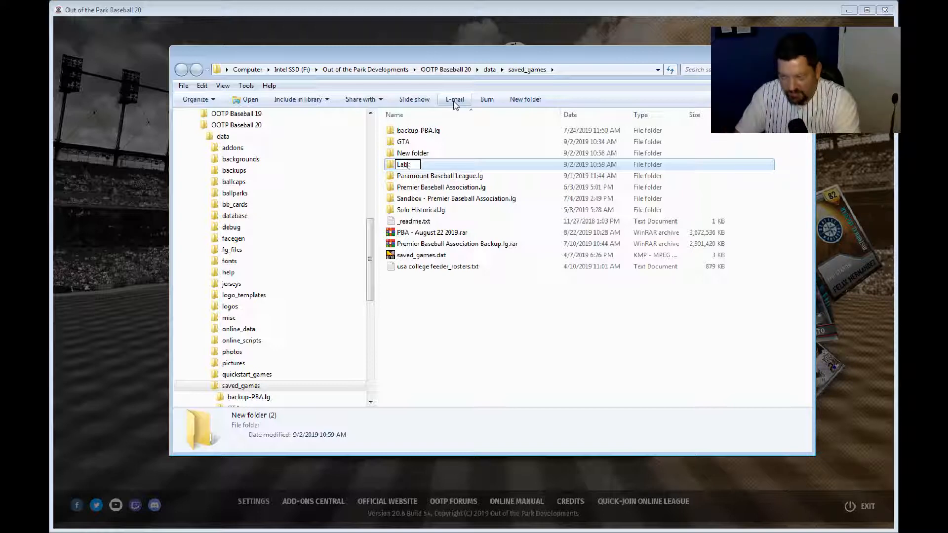
{"action": "type", "text": "or Day League"}
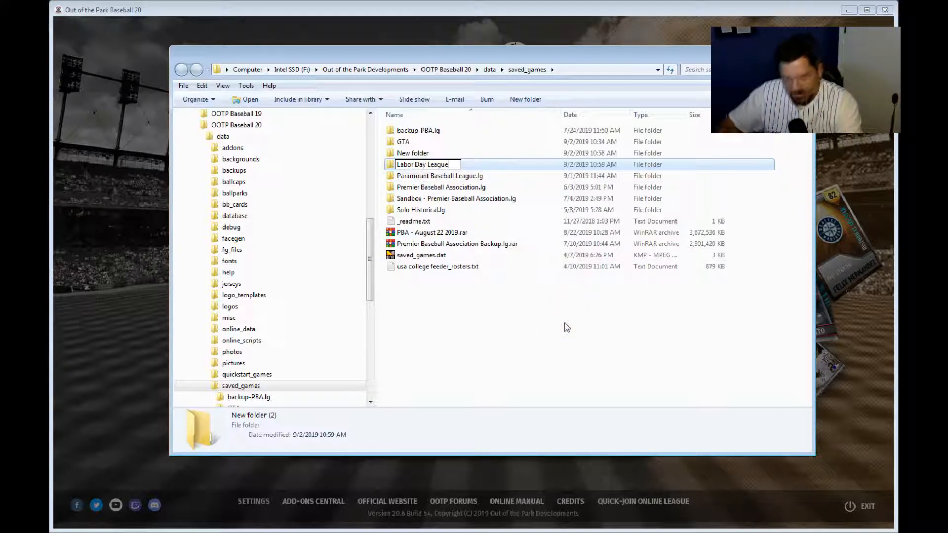
{"action": "type", "text": "."}
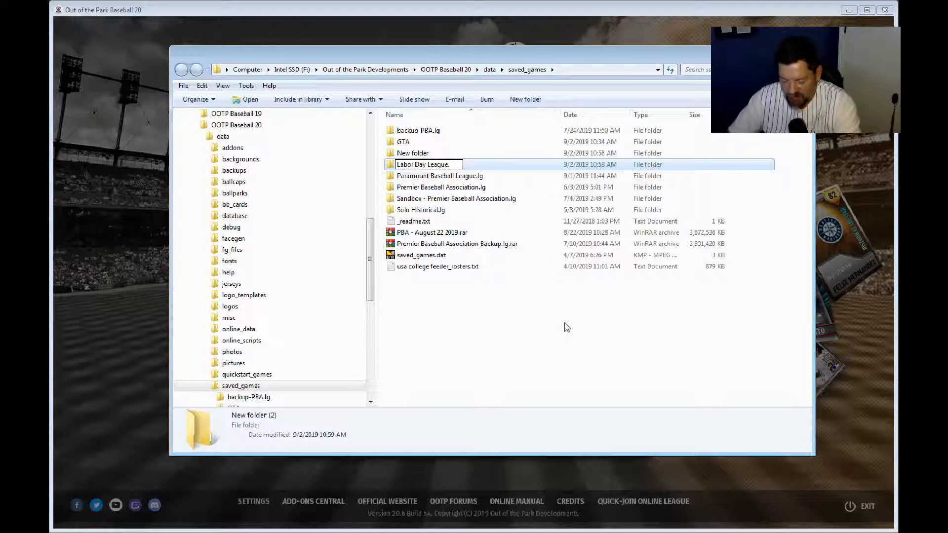
{"action": "type", "text": "lg"}
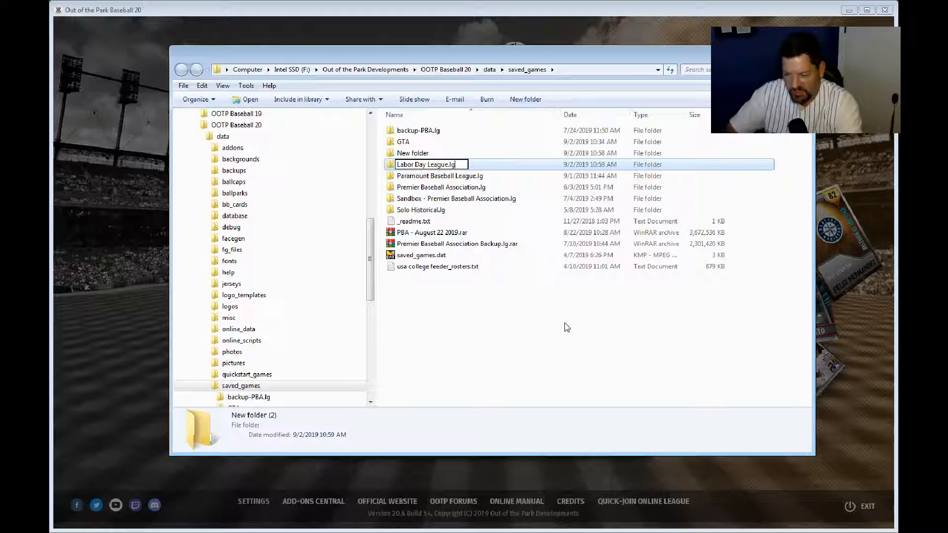
{"action": "key", "text": "Return"}
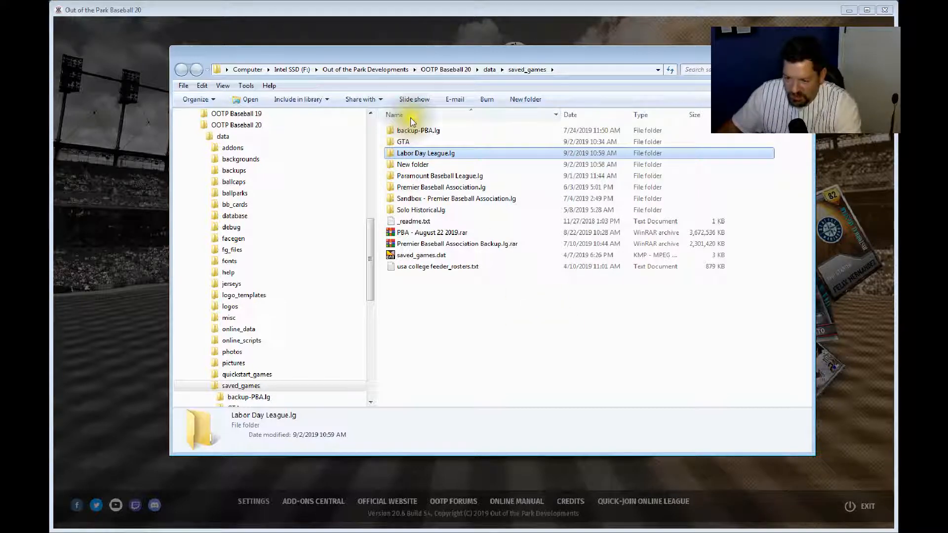
Step: Check the game's list of loadable saved games and bring the saved_games folder window back into view
{"action": "left_click_drag", "start_coordinate": [409, 59], "coordinate": [258, 102]}
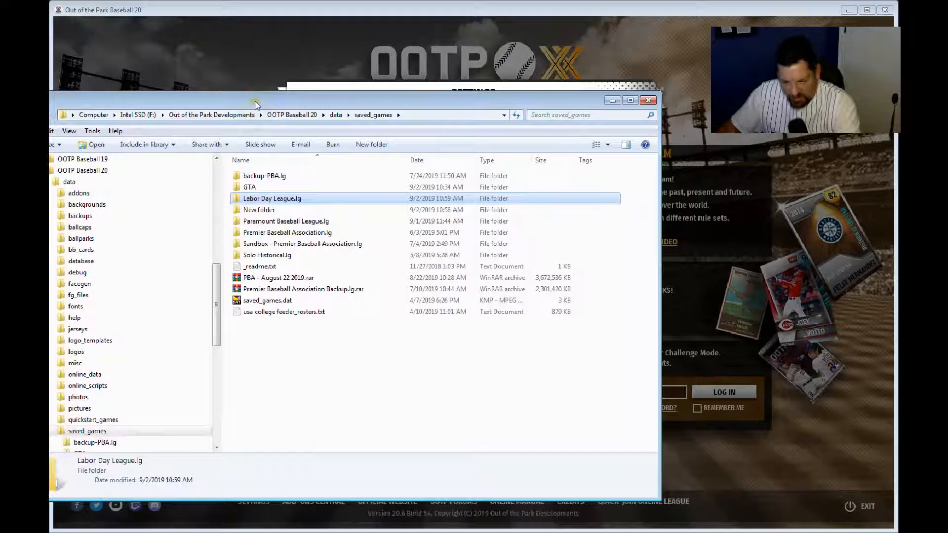
{"action": "left_click", "coordinate": [335, 12]}
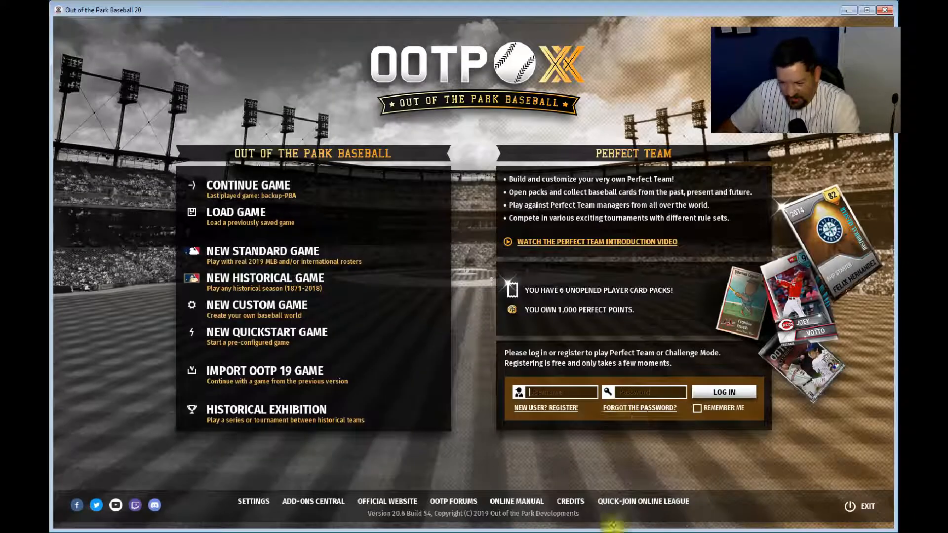
{"action": "left_click", "coordinate": [231, 214]}
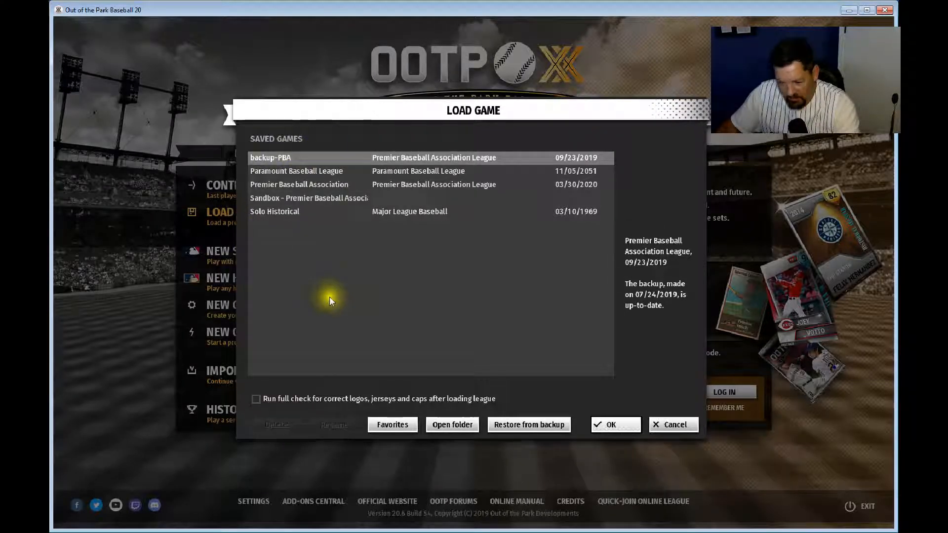
{"action": "left_click", "coordinate": [674, 425]}
{"action": "left_click_drag", "start_coordinate": [50, 120], "coordinate": [188, 33]}
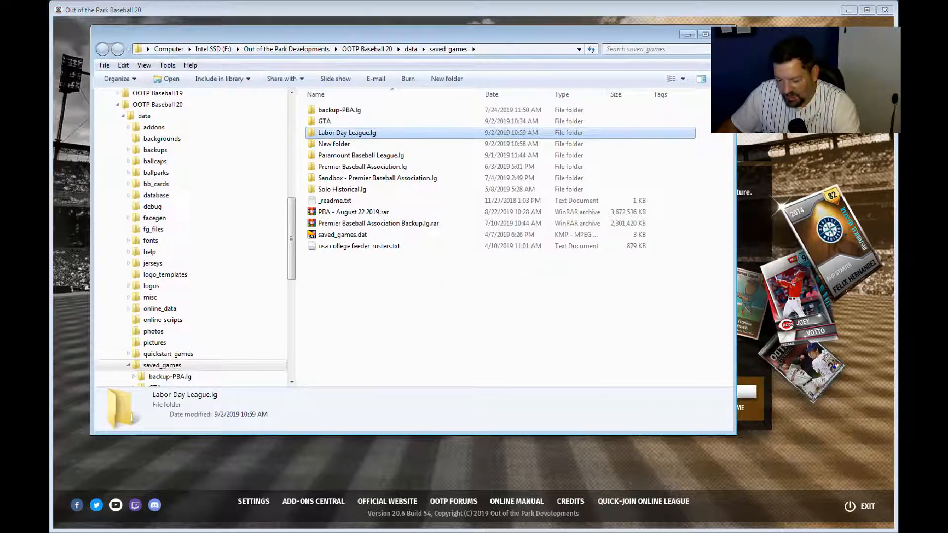
Step: Switch to the PBAL StatsPlus site in the browser and start downloading the Settings File from its links
{"action": "mouse_move", "coordinate": [88, 532]}
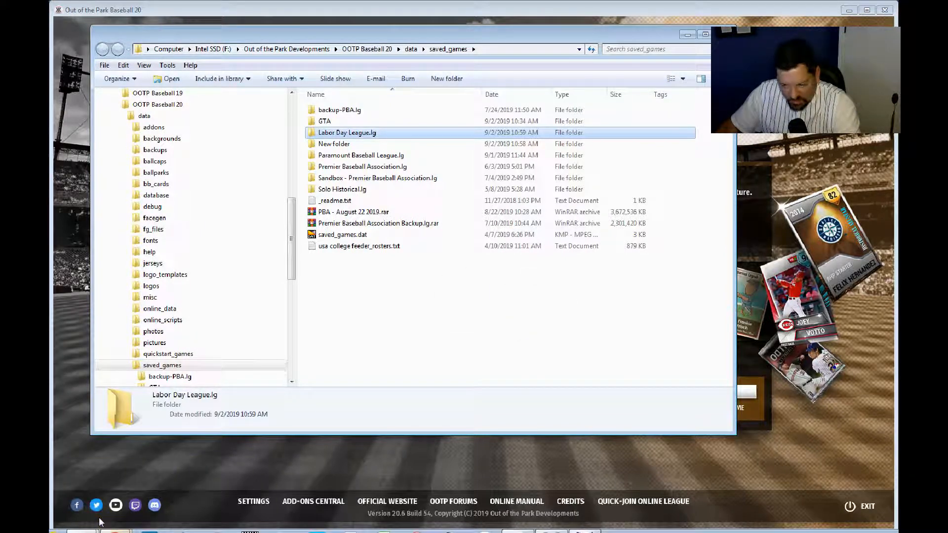
{"action": "left_click", "coordinate": [114, 524]}
{"action": "left_click_drag", "start_coordinate": [349, 53], "coordinate": [460, 81]}
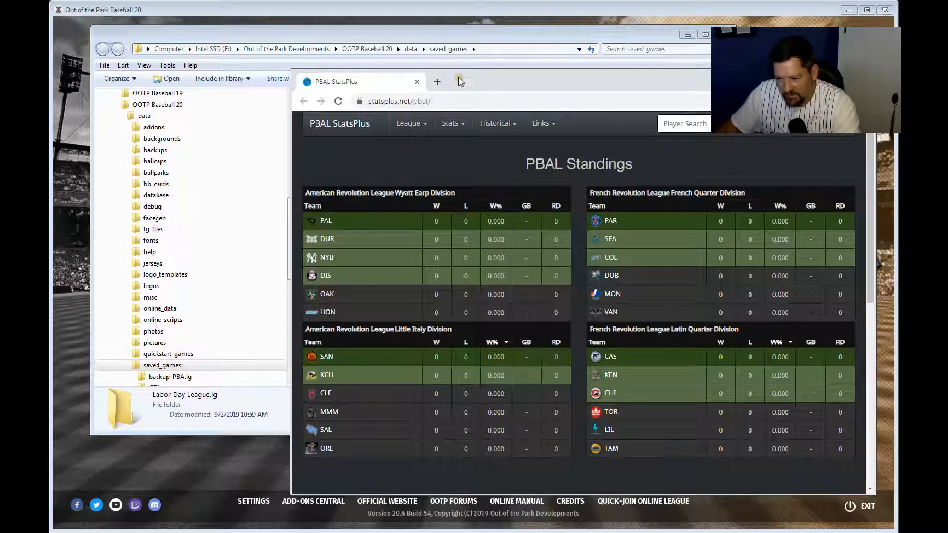
{"action": "left_click", "coordinate": [545, 123]}
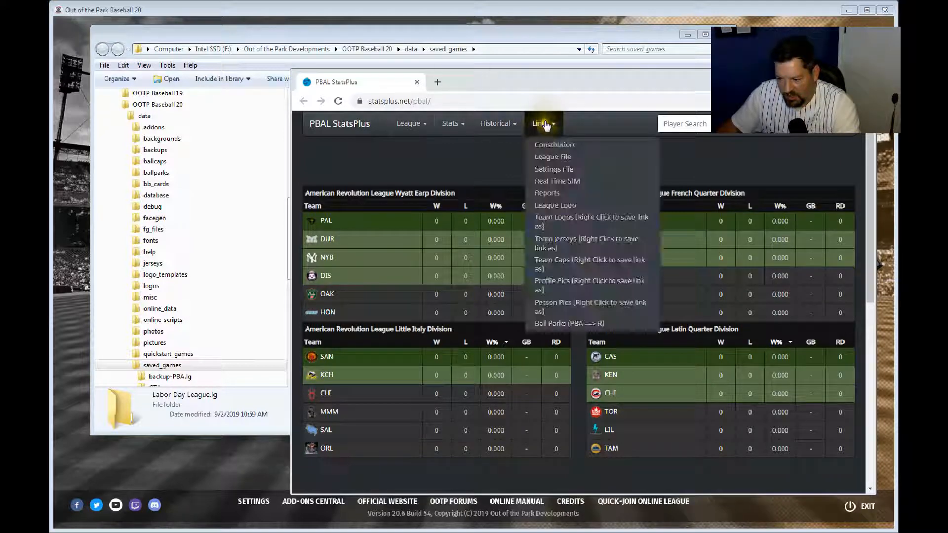
{"action": "left_click", "coordinate": [550, 170]}
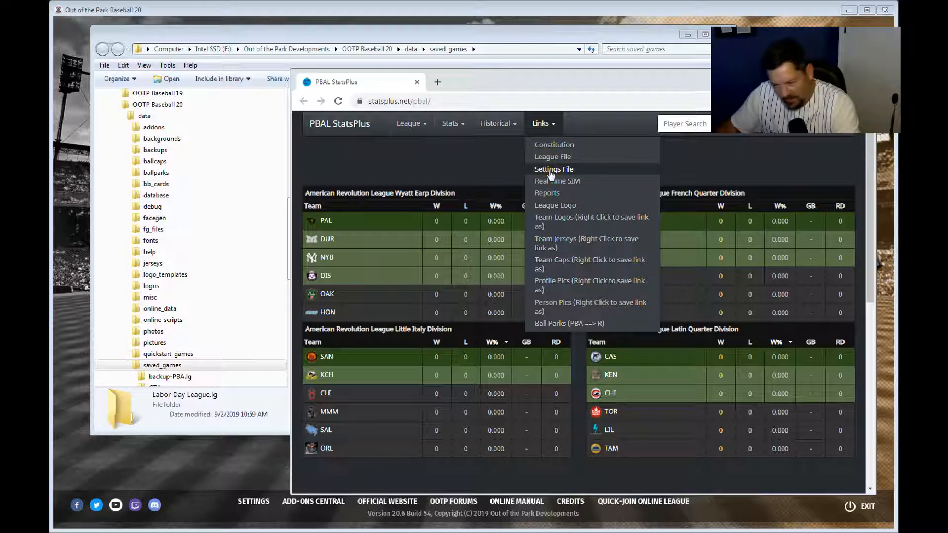
{"action": "left_click", "coordinate": [549, 162]}
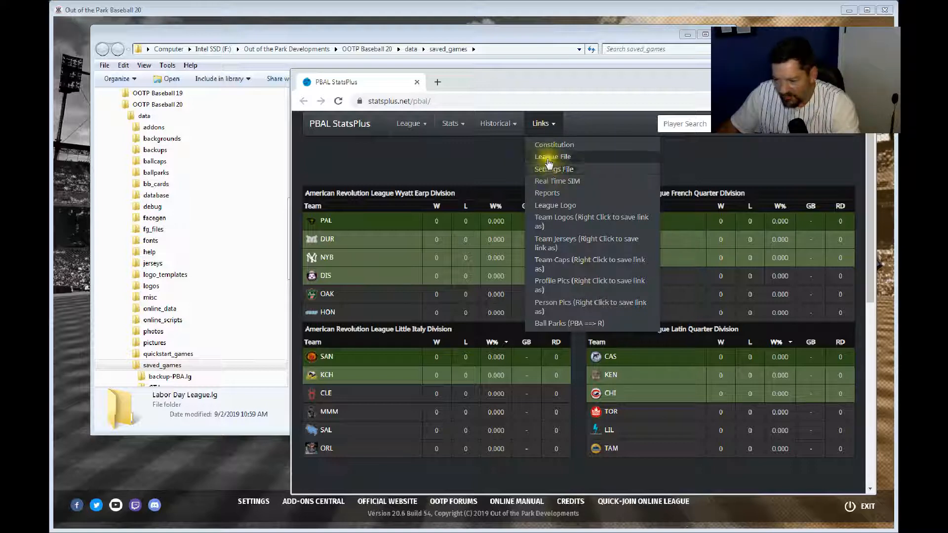
{"action": "left_click", "coordinate": [552, 171]}
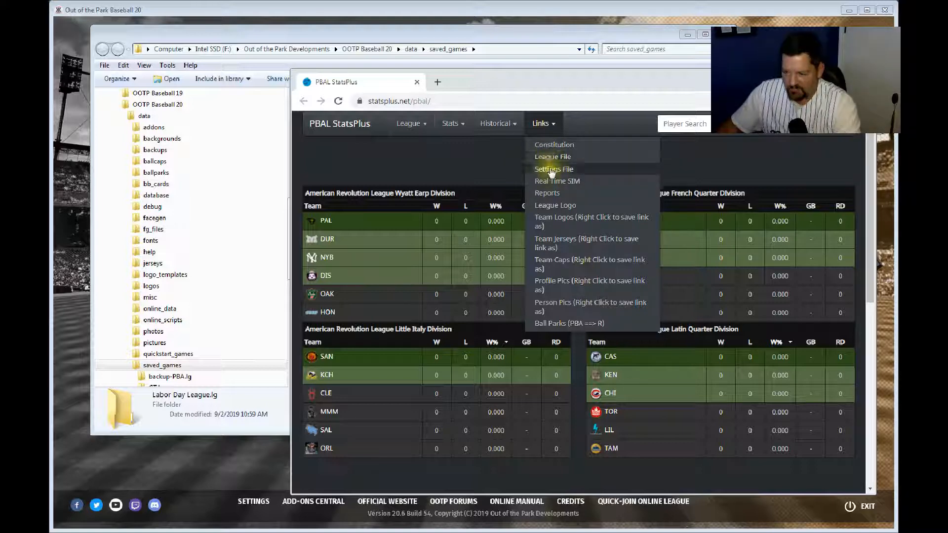
{"action": "left_click", "coordinate": [551, 170]}
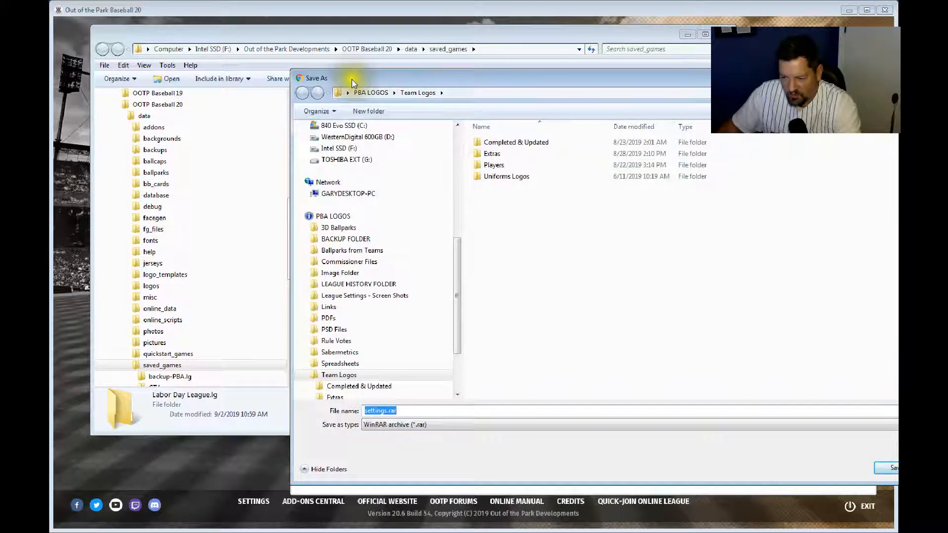
Step: Set the save location for settings.rar to F:\Out of the Park Developments\OOTP Baseball 20\data\saved_games\Labor Day League.lg
{"action": "left_click", "coordinate": [336, 148]}
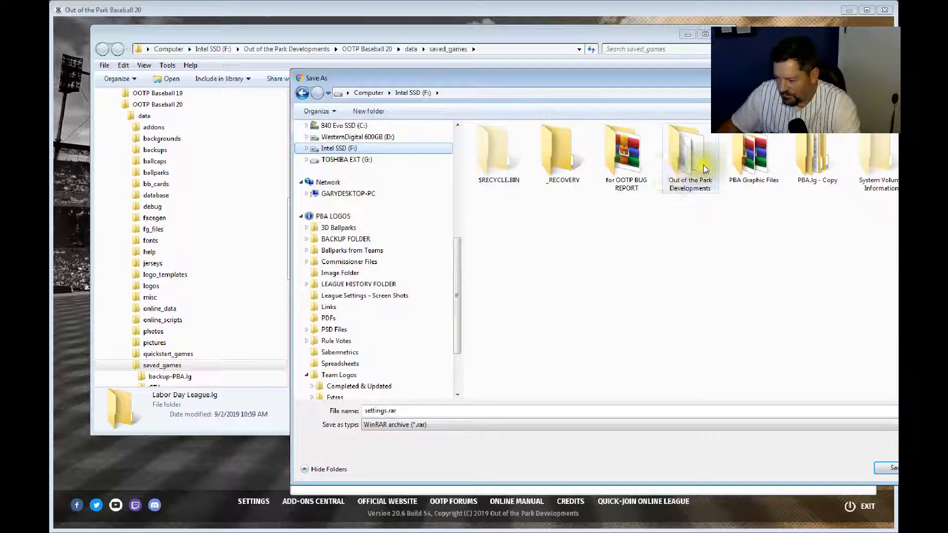
{"action": "double_click", "coordinate": [665, 157]}
{"action": "double_click", "coordinate": [497, 178]}
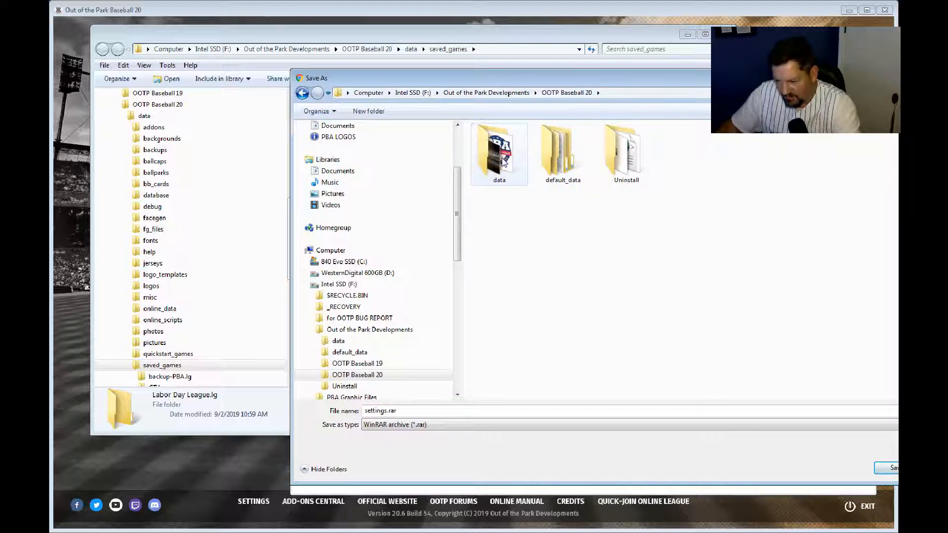
{"action": "double_click", "coordinate": [501, 163]}
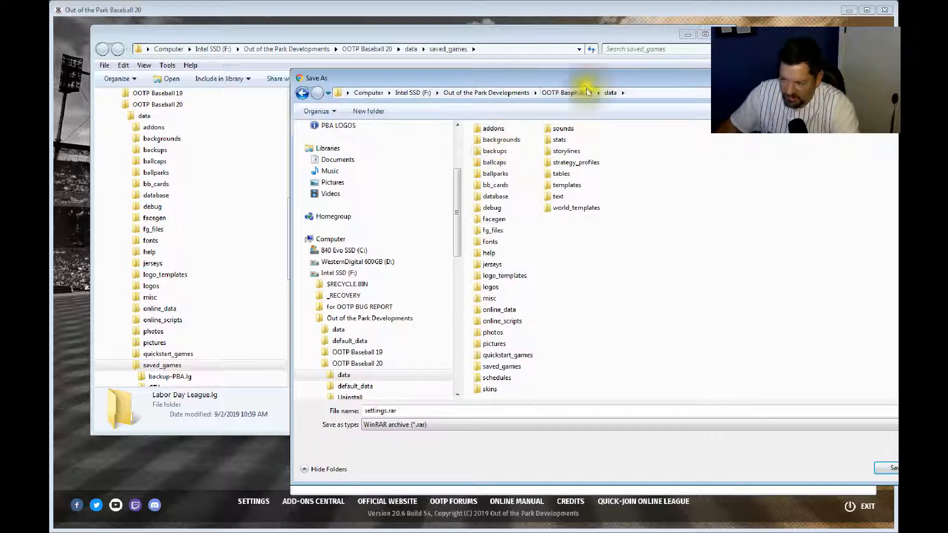
{"action": "double_click", "coordinate": [490, 368]}
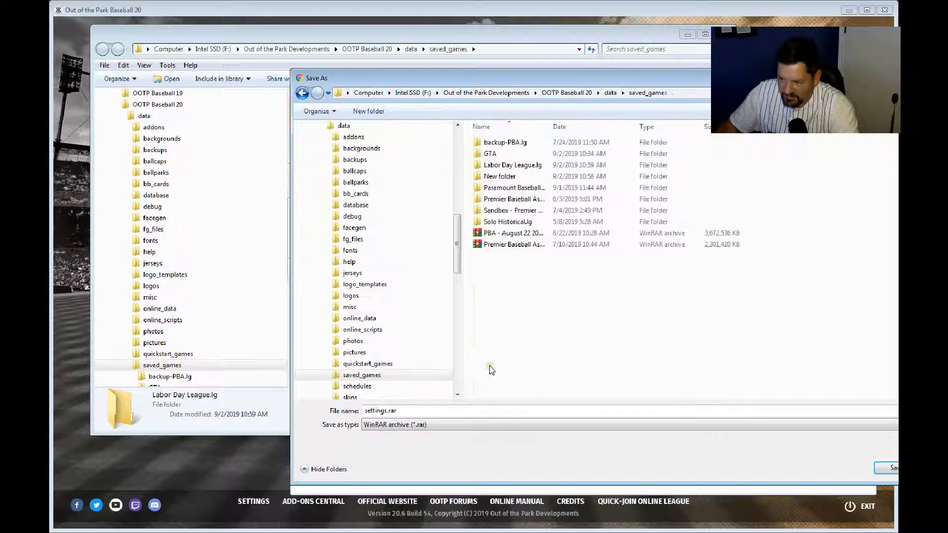
{"action": "double_click", "coordinate": [495, 167]}
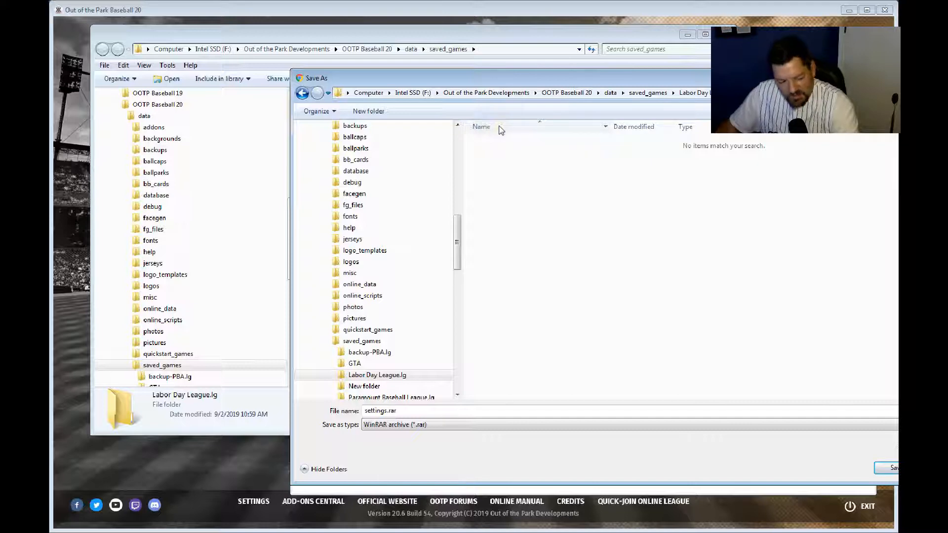
Step: Create a Settings folder inside Labor Day League.lg and save settings.rar in it
{"action": "left_click", "coordinate": [385, 112]}
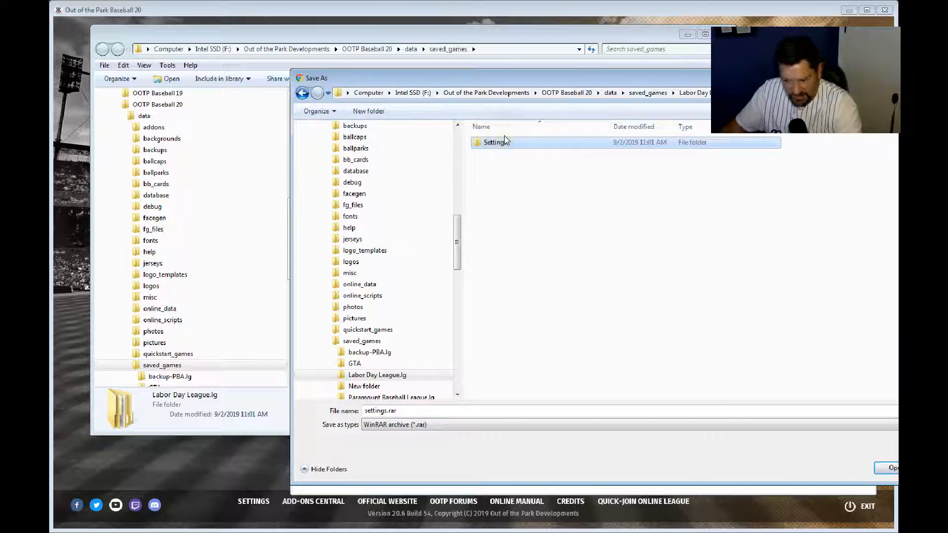
{"action": "double_click", "coordinate": [489, 144]}
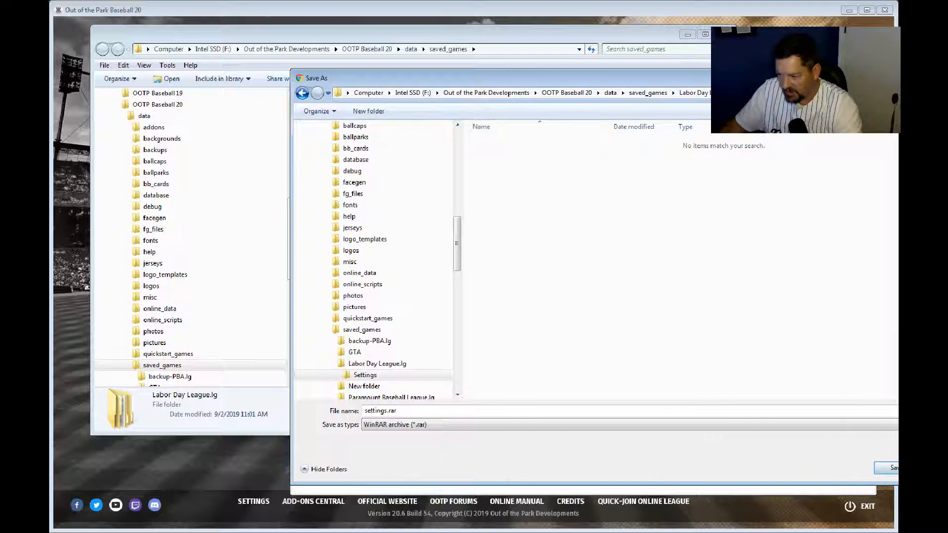
{"action": "left_click_drag", "start_coordinate": [813, 79], "coordinate": [647, 51]}
{"action": "left_click", "coordinate": [752, 436]}
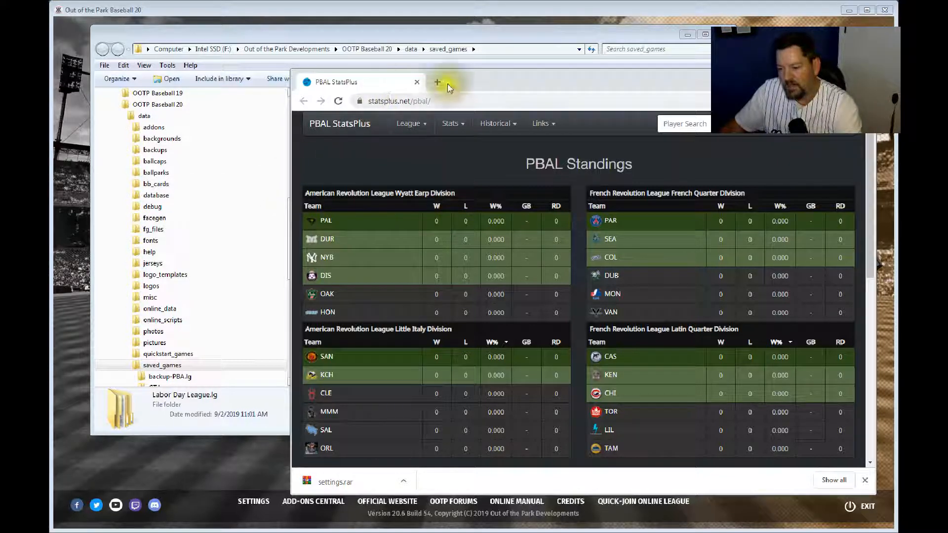
Step: Bring the saved_games folder window back in front of the game and open the Labor Day League.lg folder to check its contents
{"action": "left_click_drag", "start_coordinate": [453, 85], "coordinate": [550, 86]}
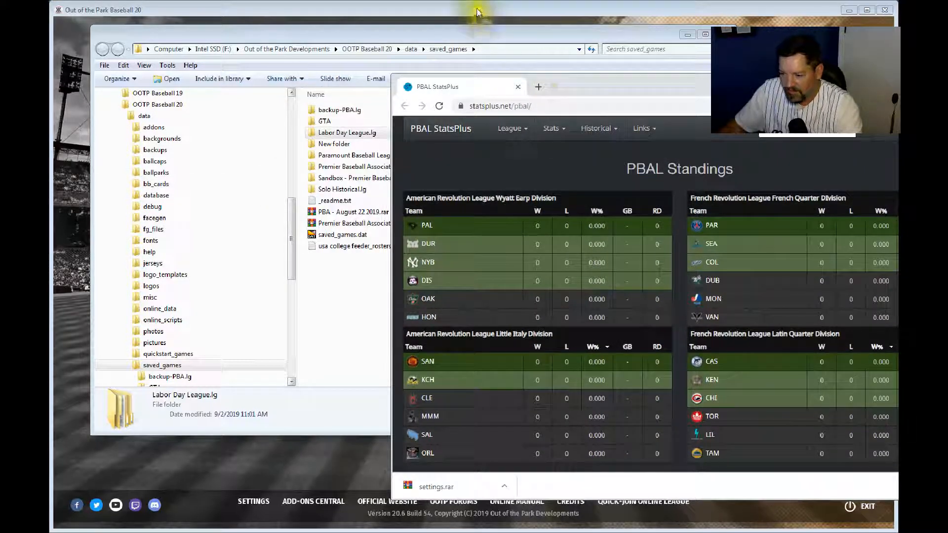
{"action": "left_click", "coordinate": [477, 11]}
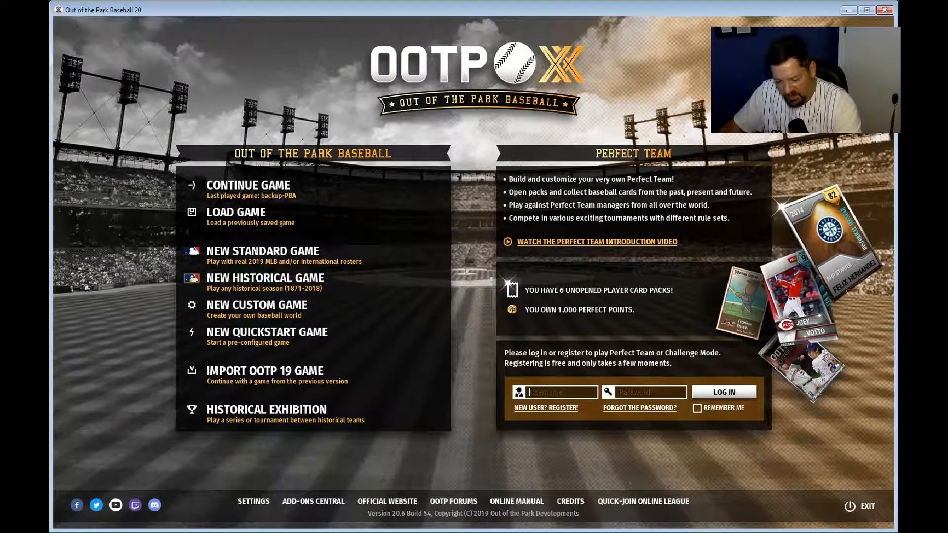
{"action": "left_click", "coordinate": [77, 529]}
{"action": "left_click", "coordinate": [365, 135]}
{"action": "key", "text": "Escape"}
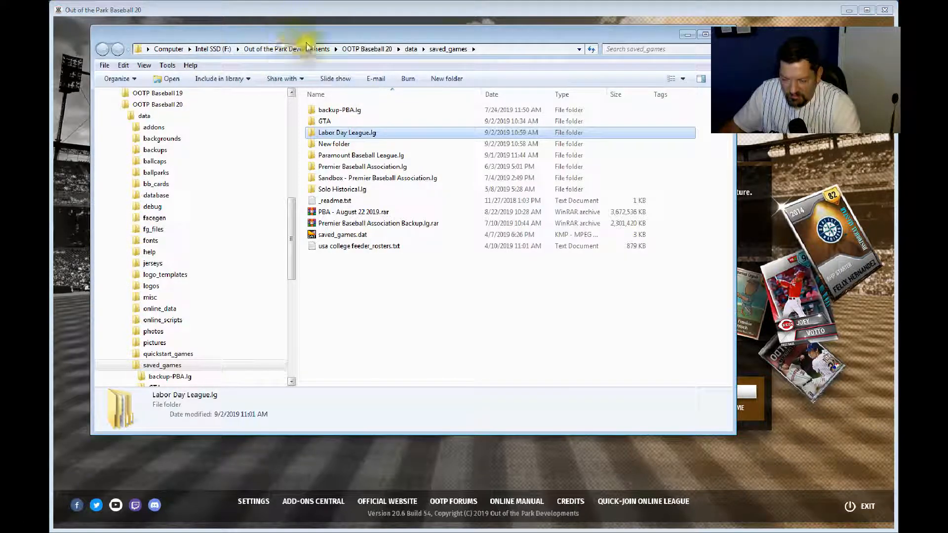
{"action": "left_click", "coordinate": [225, 60]}
{"action": "left_click", "coordinate": [208, 52]}
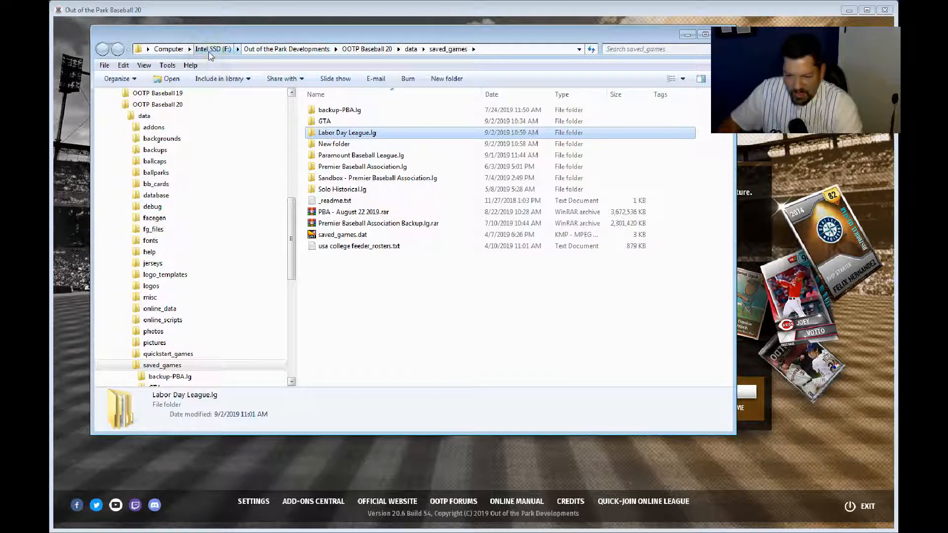
{"action": "left_click", "coordinate": [271, 51]}
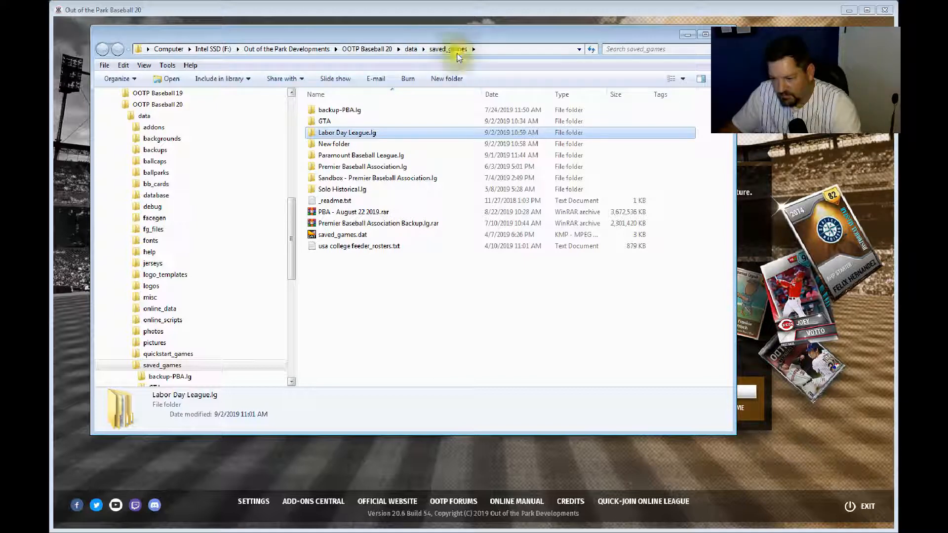
{"action": "double_click", "coordinate": [354, 134]}
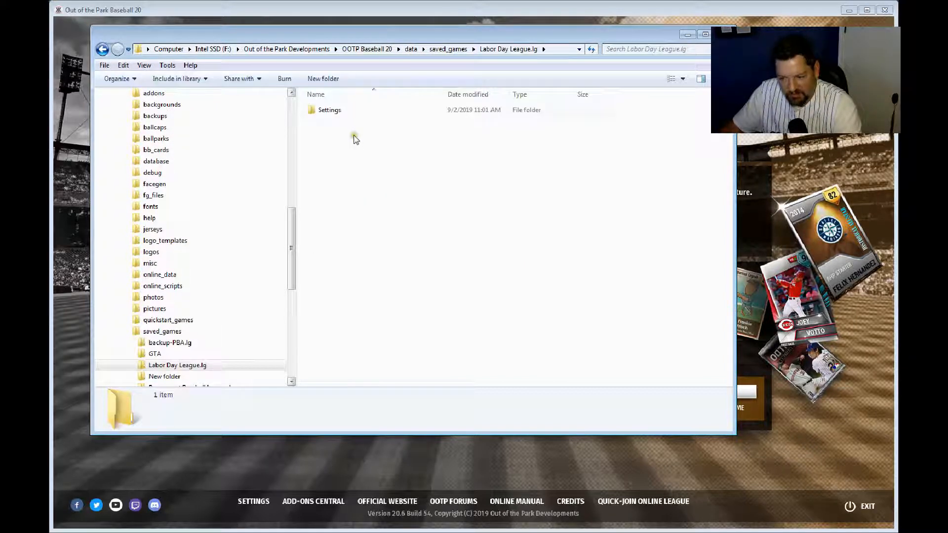
Step: Return to the PBAL StatsPlus site, reopen the Settings File download to review its save path, and cancel it
{"action": "left_click_drag", "start_coordinate": [898, 85], "coordinate": [450, 78]}
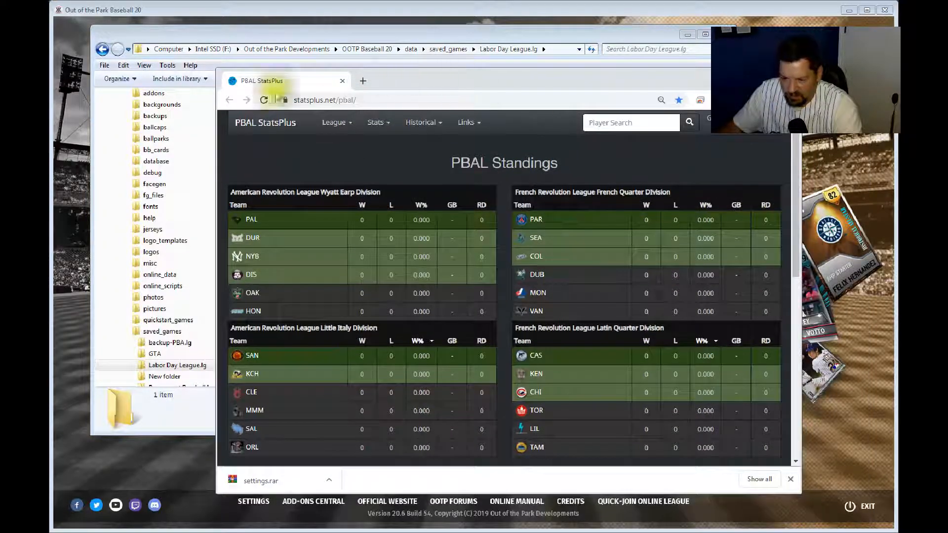
{"action": "left_click", "coordinate": [467, 123]}
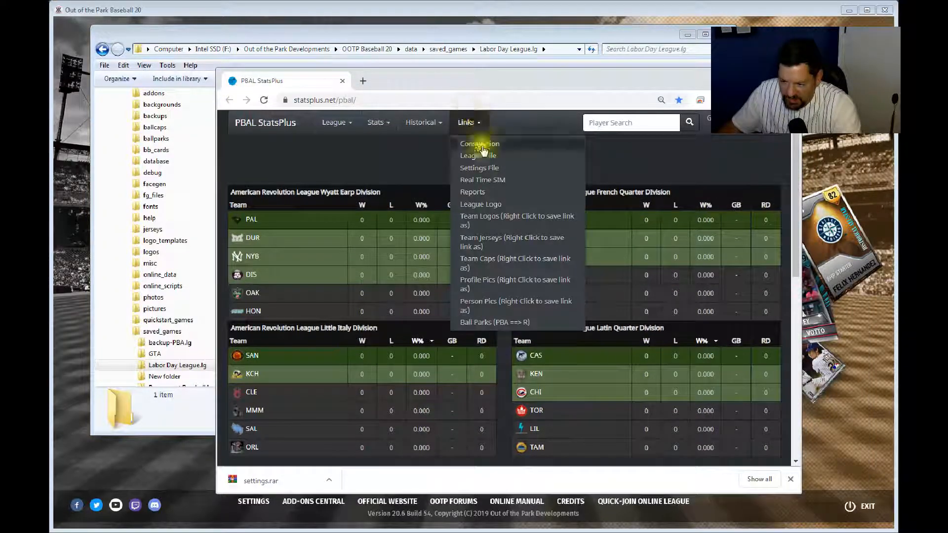
{"action": "left_click", "coordinate": [479, 168]}
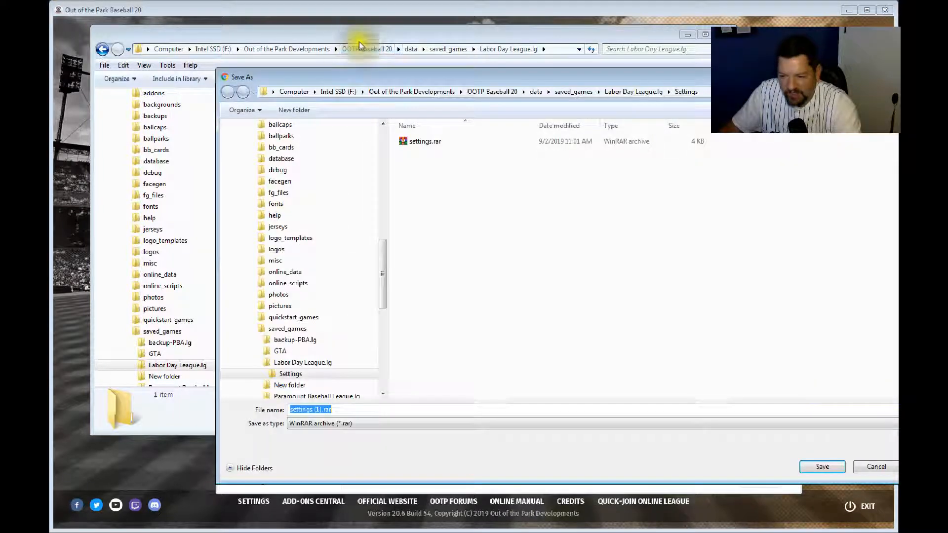
{"action": "left_click_drag", "start_coordinate": [353, 79], "coordinate": [226, 78]}
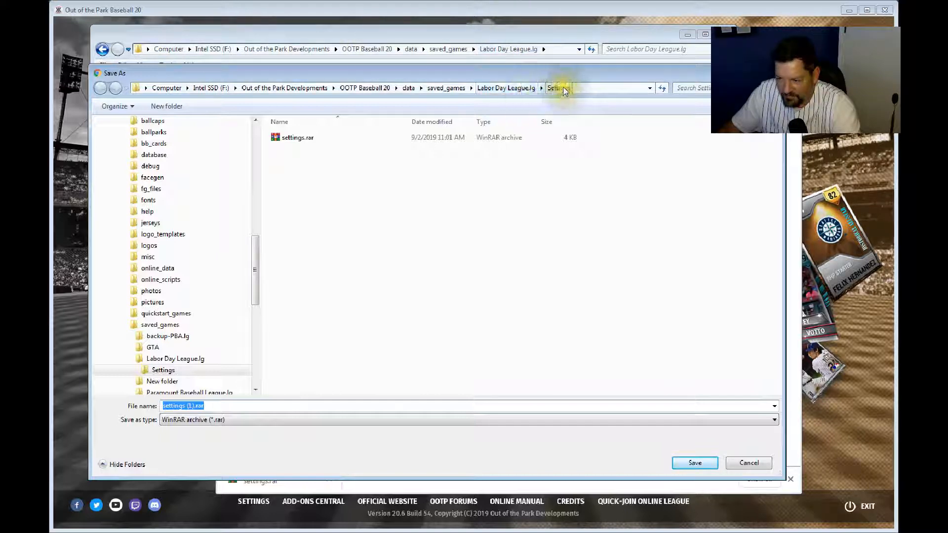
{"action": "left_click", "coordinate": [740, 460]}
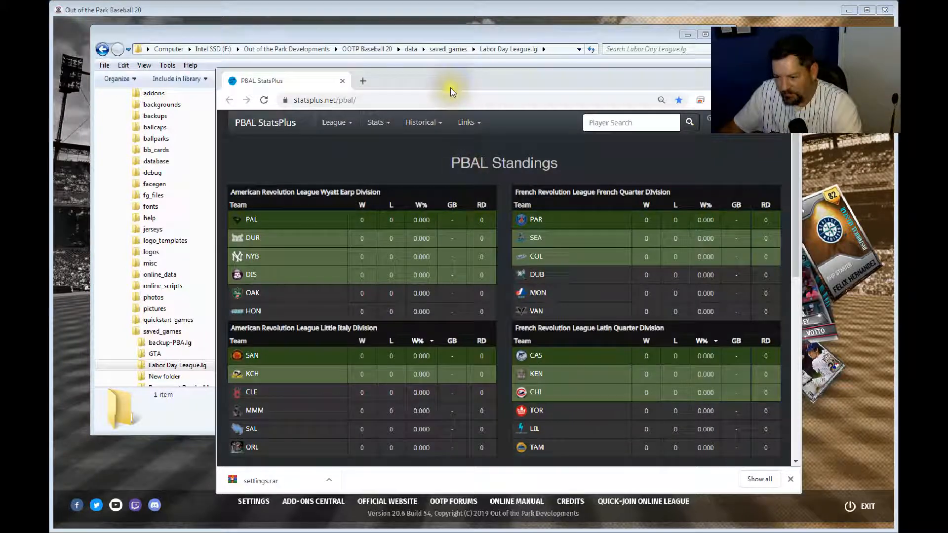
Step: Start the League File download, choose Labor Day League.lg as its location with the ZIP archive type, and cancel the save
{"action": "left_click", "coordinate": [468, 123]}
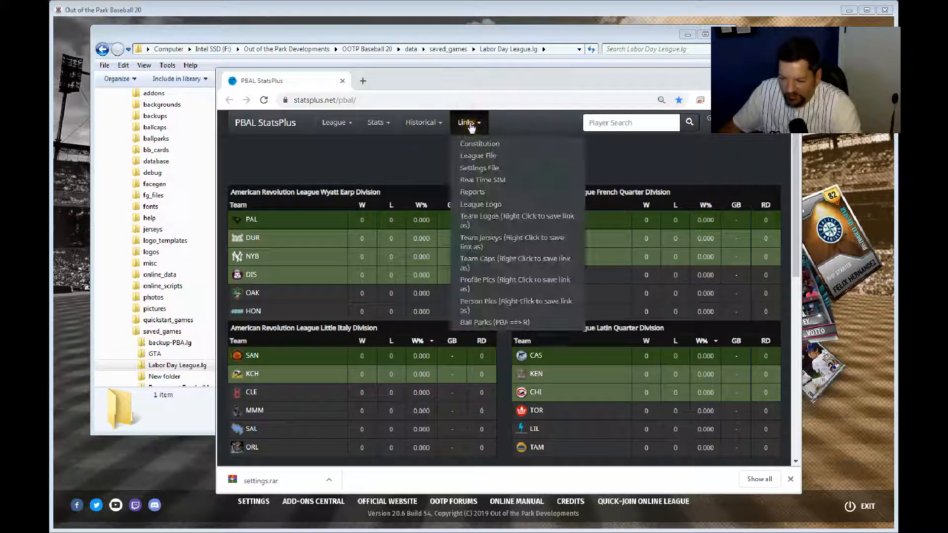
{"action": "left_click", "coordinate": [485, 155]}
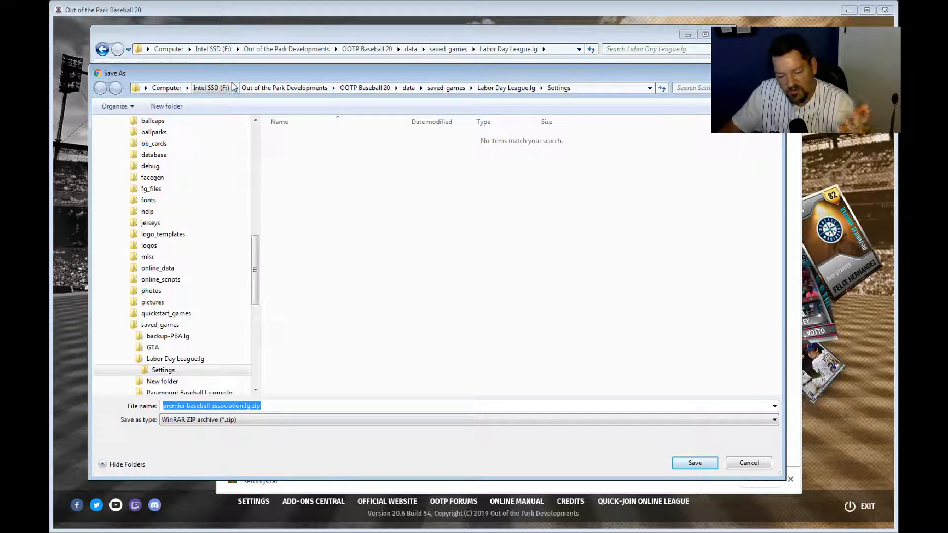
{"action": "left_click", "coordinate": [200, 371]}
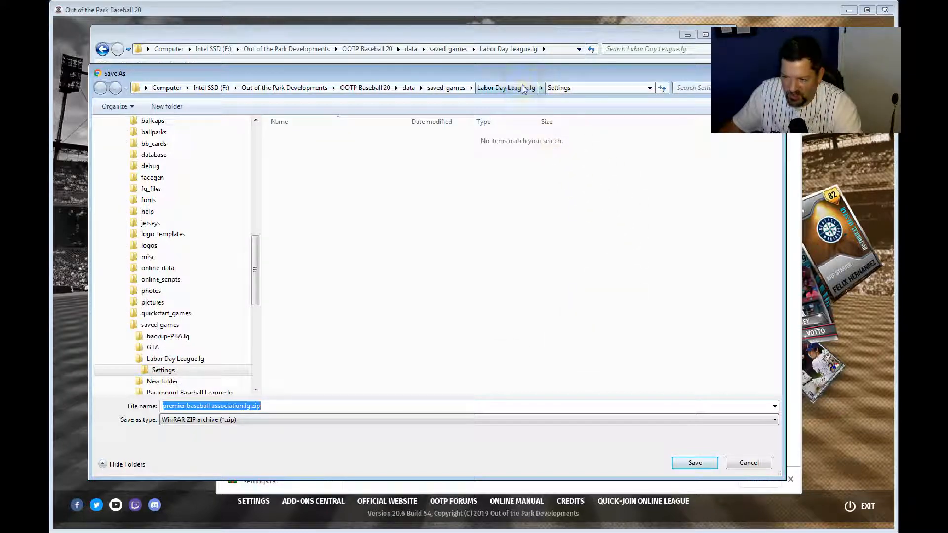
{"action": "left_click", "coordinate": [155, 362]}
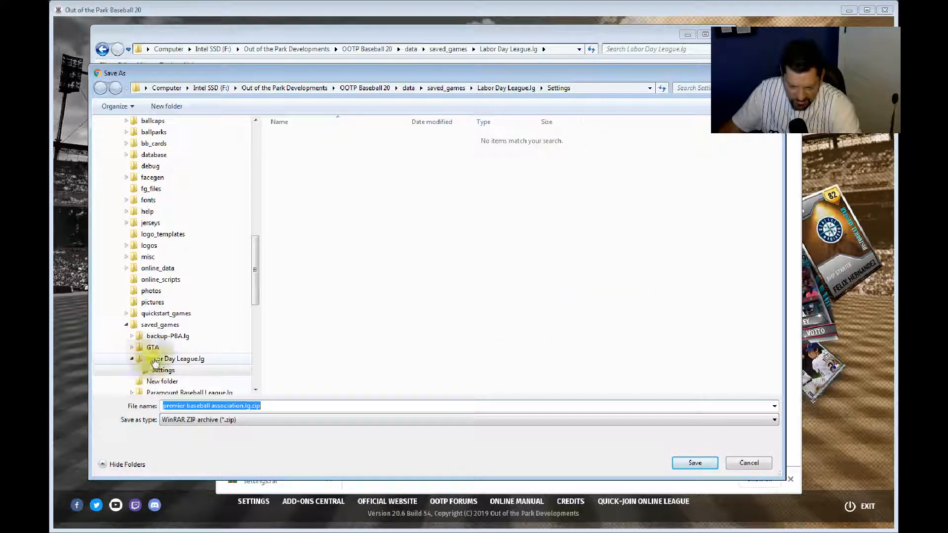
{"action": "left_click", "coordinate": [497, 88]}
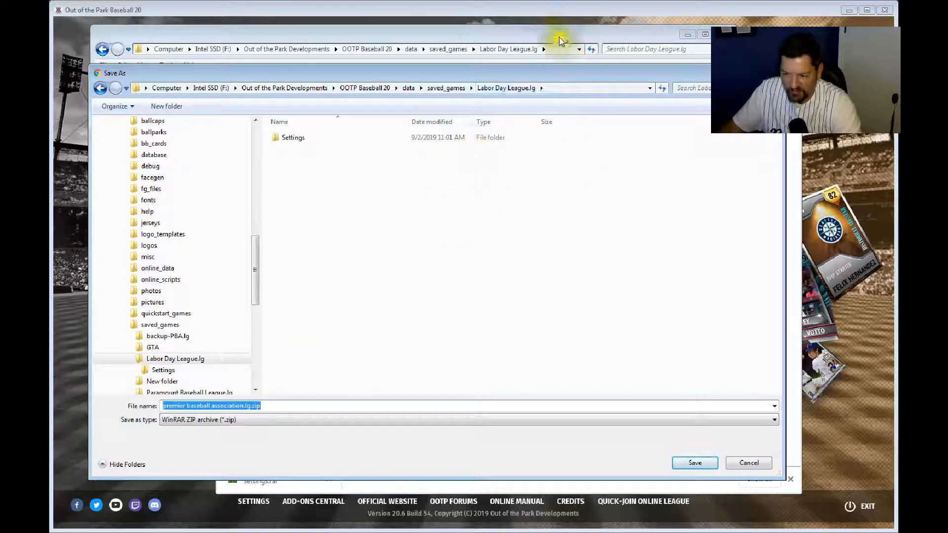
{"action": "left_click", "coordinate": [163, 370]}
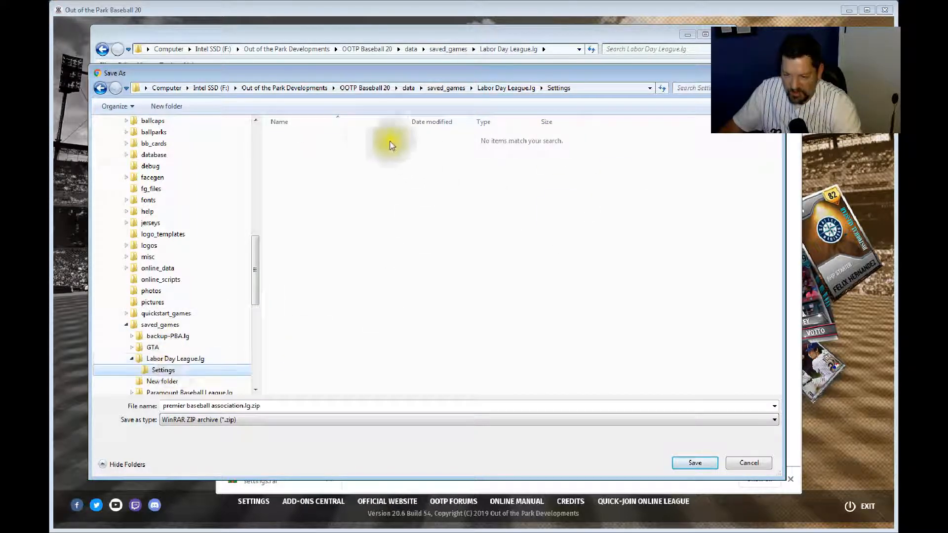
{"action": "left_click", "coordinate": [175, 360]}
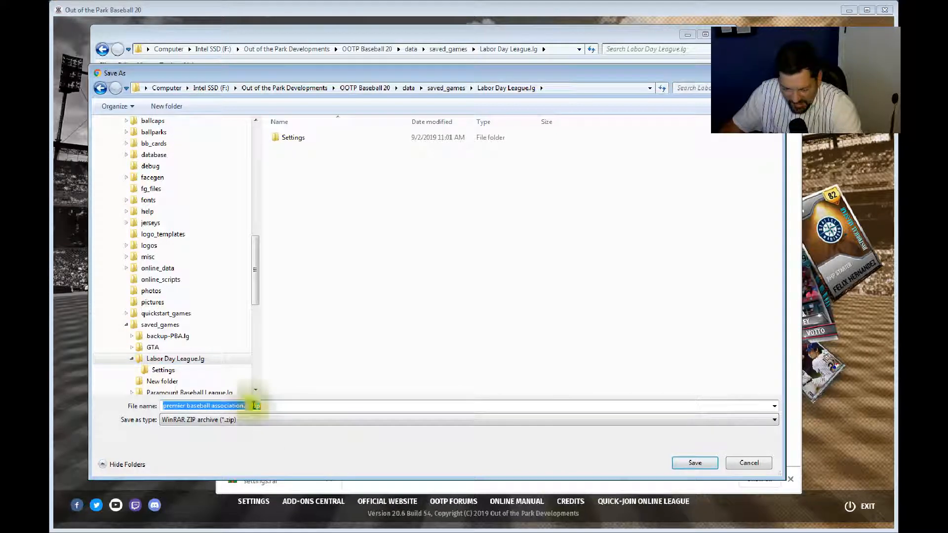
{"action": "left_click", "coordinate": [280, 420]}
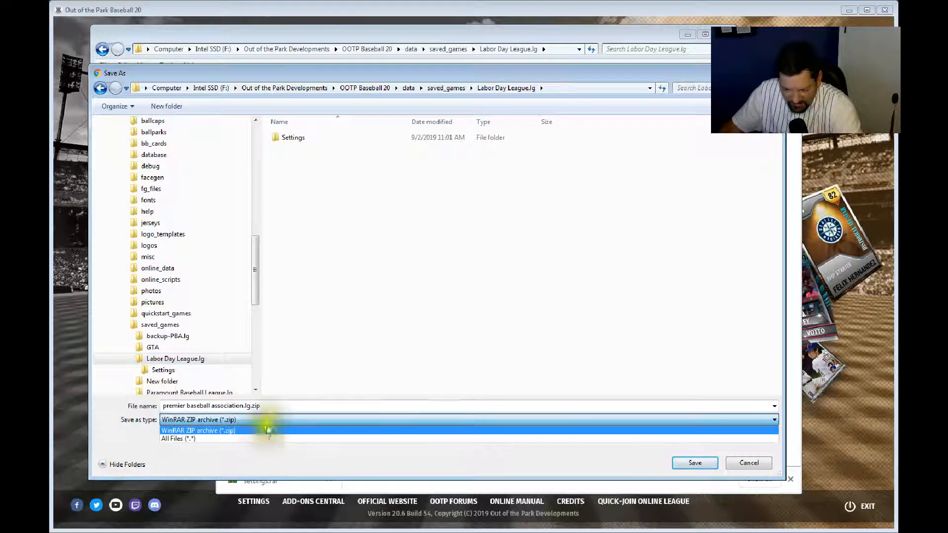
{"action": "left_click", "coordinate": [267, 430]}
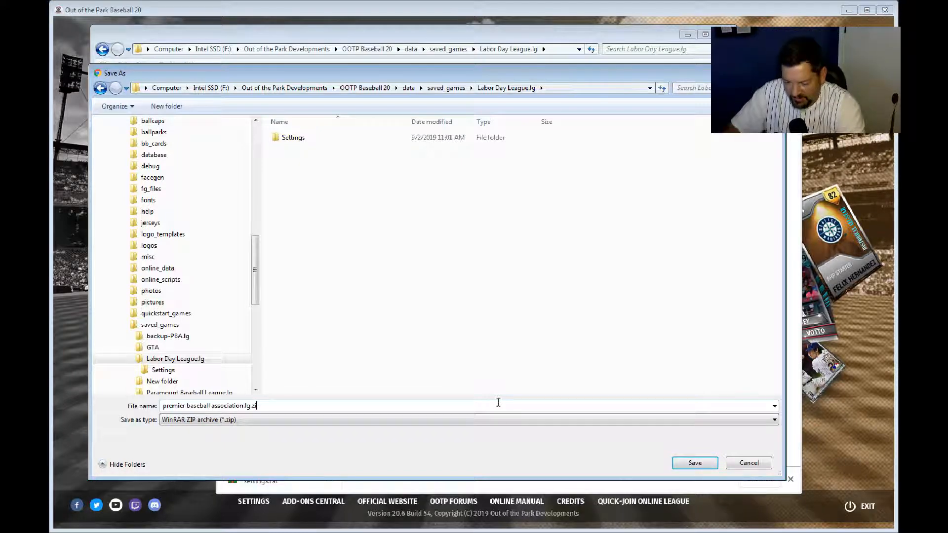
{"action": "left_click", "coordinate": [749, 463]}
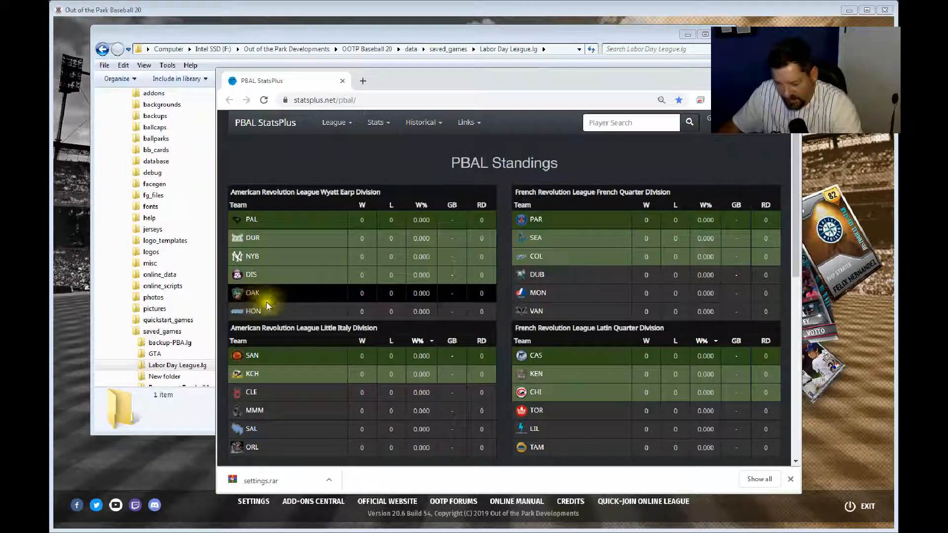
Step: Move premier baseball association.lg.zip from the GTA folder into Labor Day League.lg and open that league folder
{"action": "left_click", "coordinate": [437, 37]}
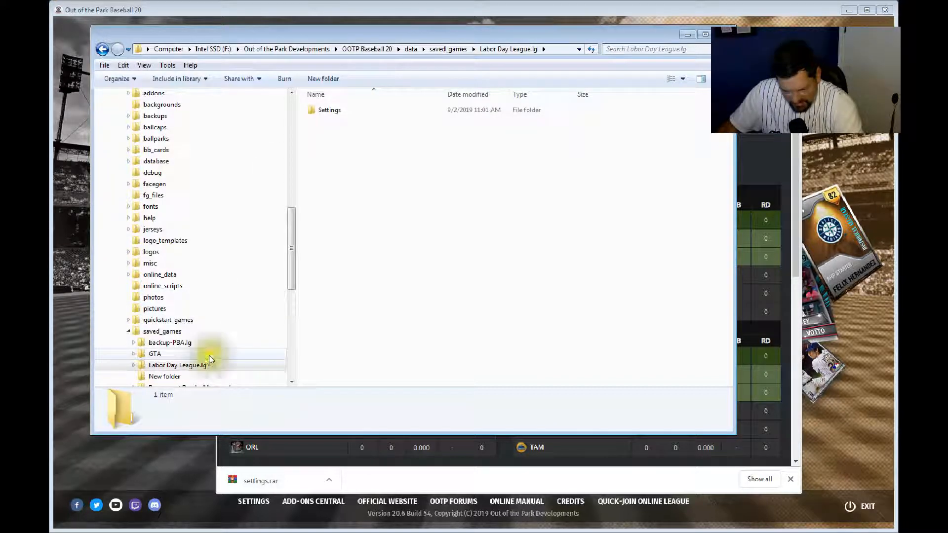
{"action": "left_click_drag", "start_coordinate": [291, 265], "coordinate": [289, 304]}
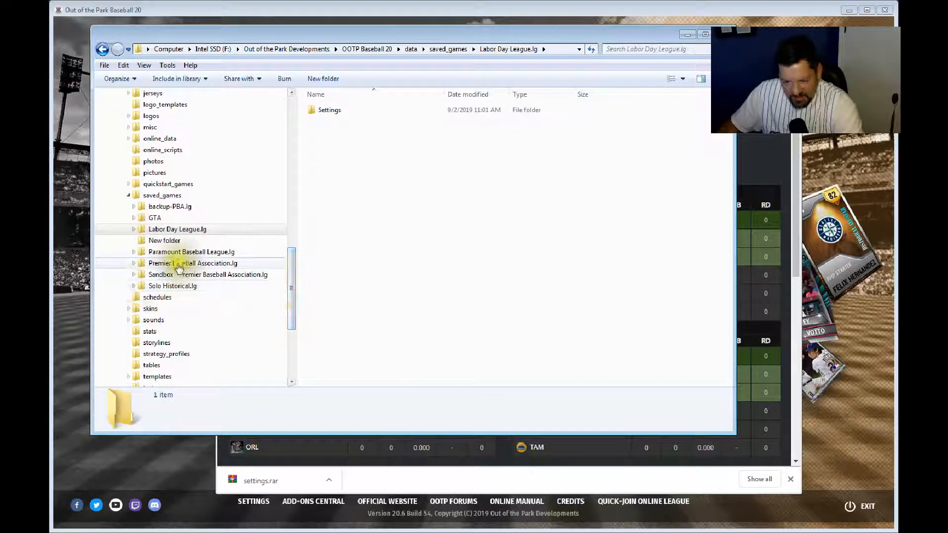
{"action": "left_click", "coordinate": [154, 218]}
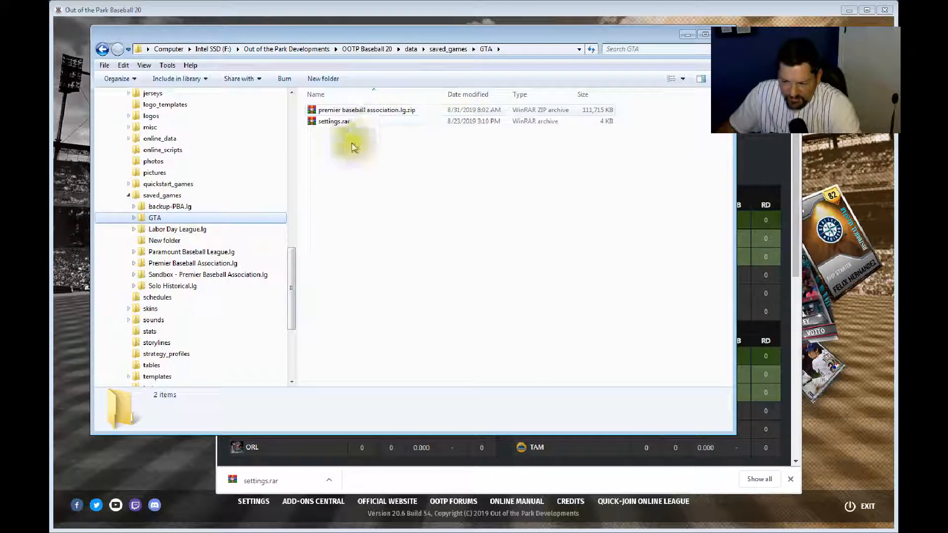
{"action": "left_click_drag", "start_coordinate": [349, 143], "coordinate": [335, 84]}
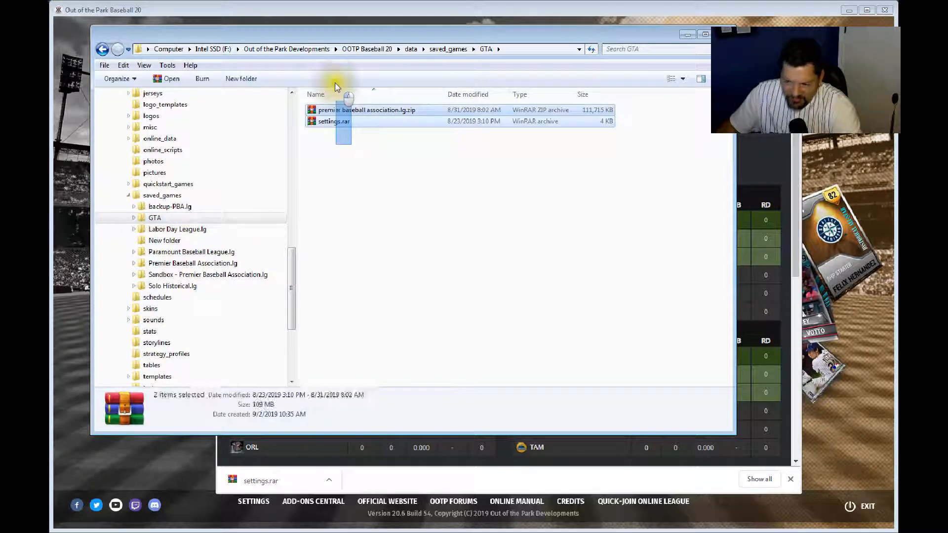
{"action": "left_click", "coordinate": [332, 153]}
{"action": "left_click_drag", "start_coordinate": [341, 109], "coordinate": [193, 229]}
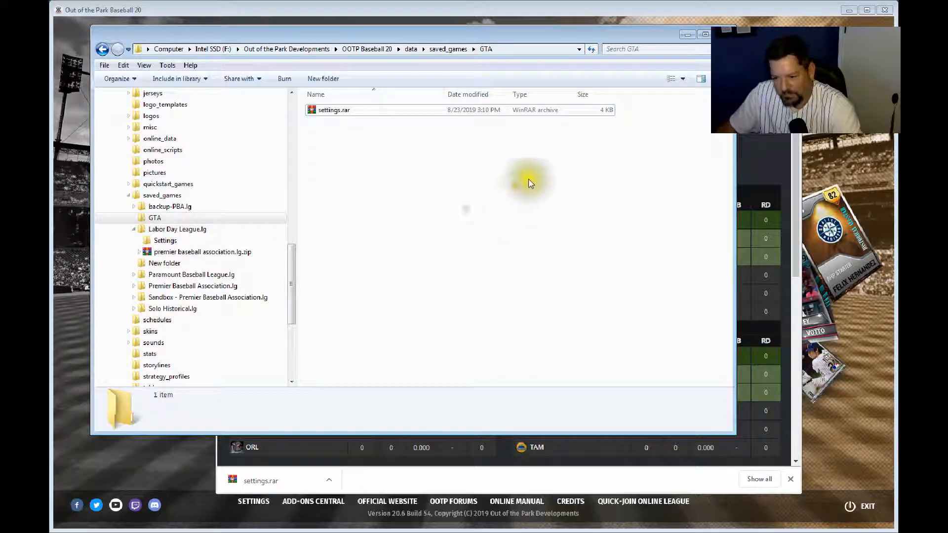
{"action": "left_click", "coordinate": [180, 228]}
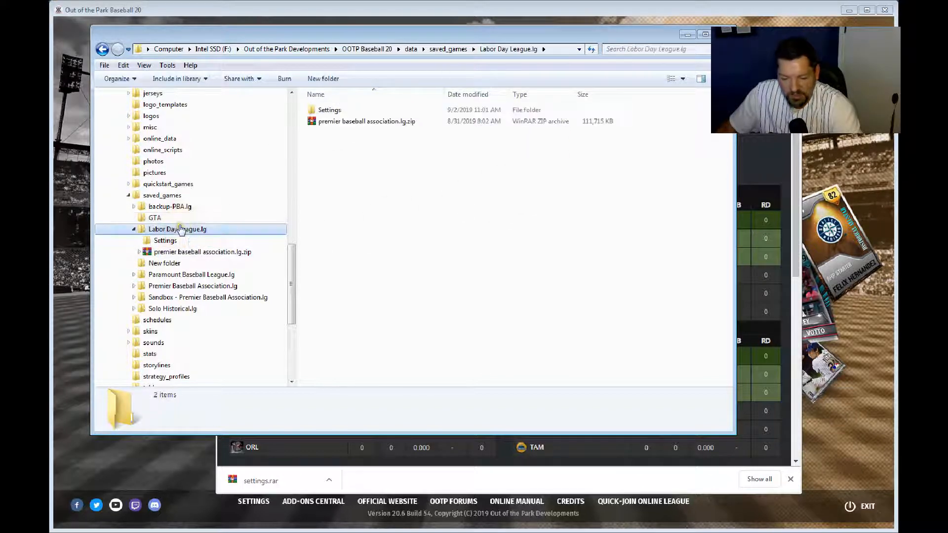
Step: Open settings.rar in the league's Settings folder and extract all ten of its files into that same folder
{"action": "left_click", "coordinate": [326, 111]}
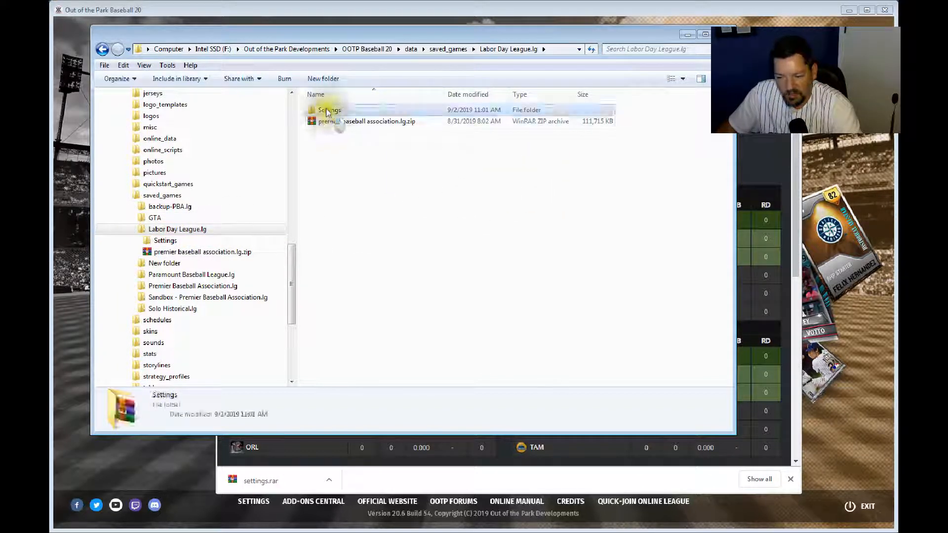
{"action": "double_click", "coordinate": [326, 111]}
{"action": "double_click", "coordinate": [327, 111]}
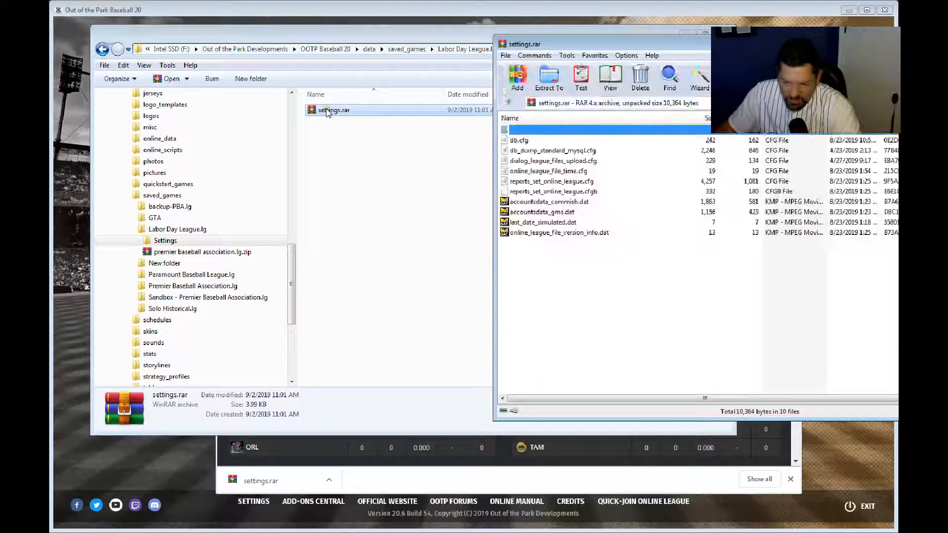
{"action": "left_click_drag", "start_coordinate": [630, 44], "coordinate": [596, 46]}
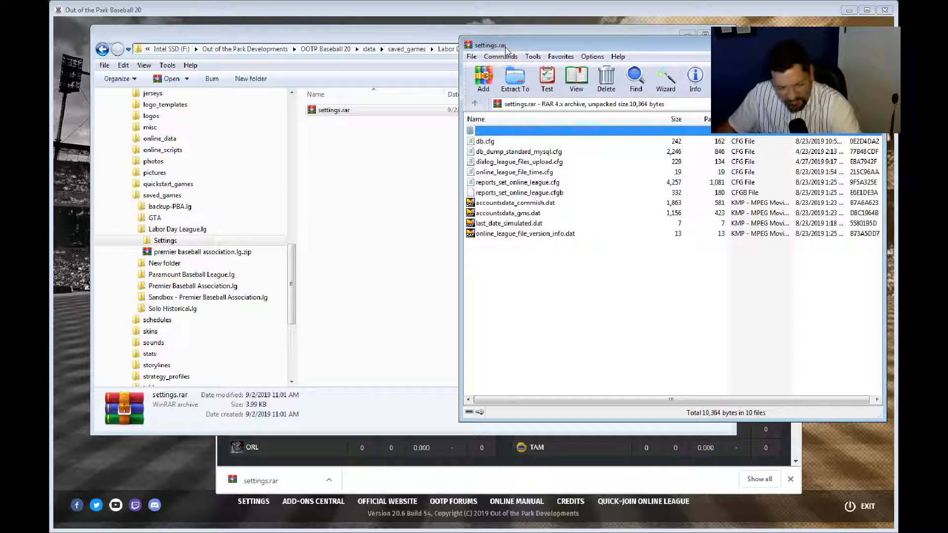
{"action": "left_click_drag", "start_coordinate": [537, 257], "coordinate": [496, 141]}
{"action": "left_click_drag", "start_coordinate": [526, 191], "coordinate": [404, 199]}
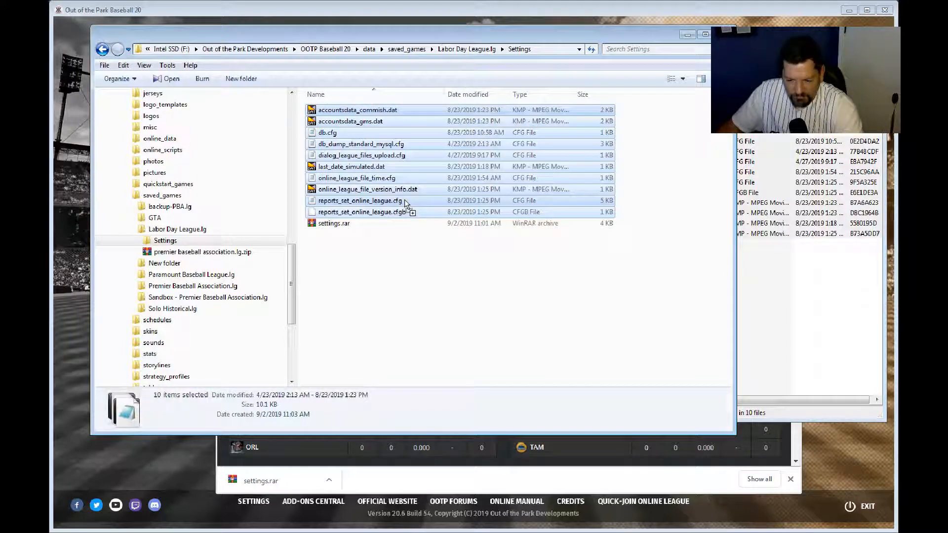
Step: Try extracting settings.rar with Extract To, choosing Labor Day League.lg's Settings folder under OOTP Baseball 20 saved_games as destination, and cancel the file replacement
{"action": "left_click", "coordinate": [808, 255]}
{"action": "left_click", "coordinate": [524, 78]}
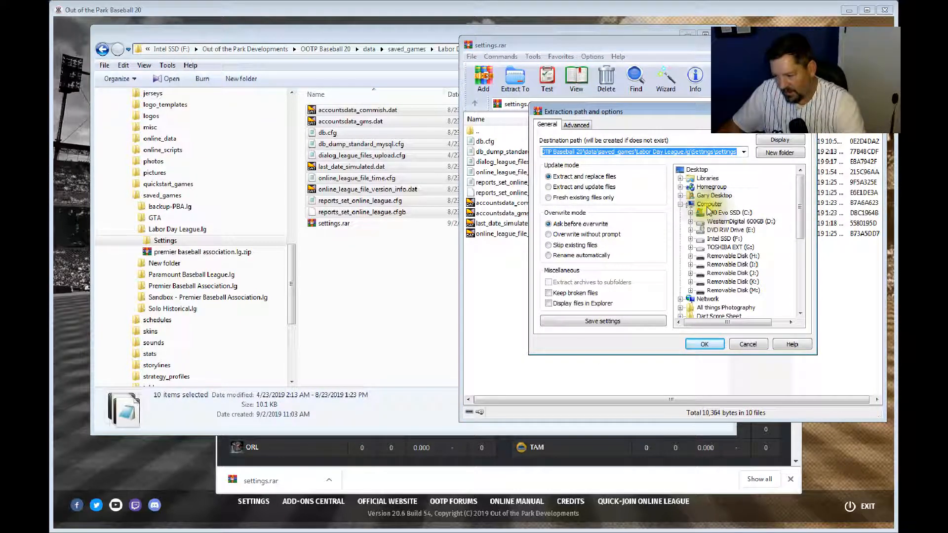
{"action": "left_click", "coordinate": [691, 239]}
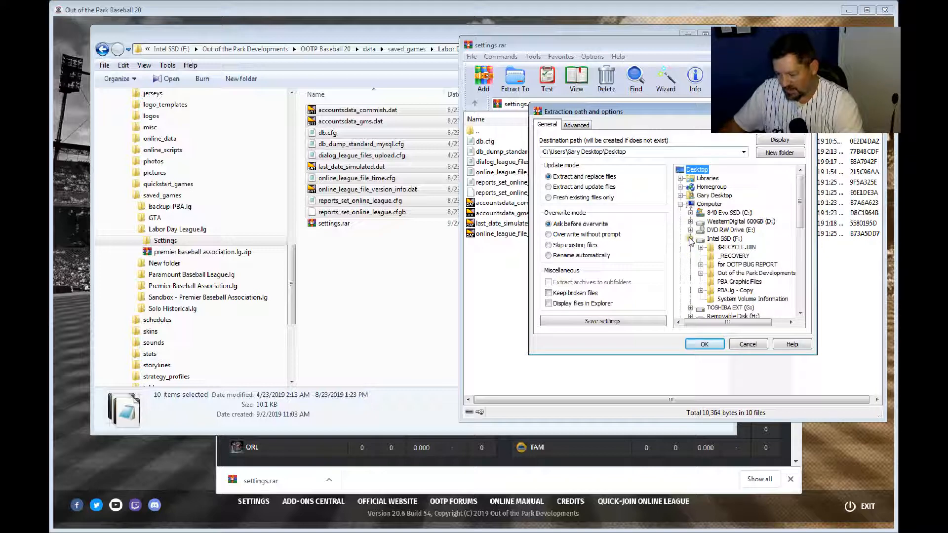
{"action": "left_click", "coordinate": [700, 273]}
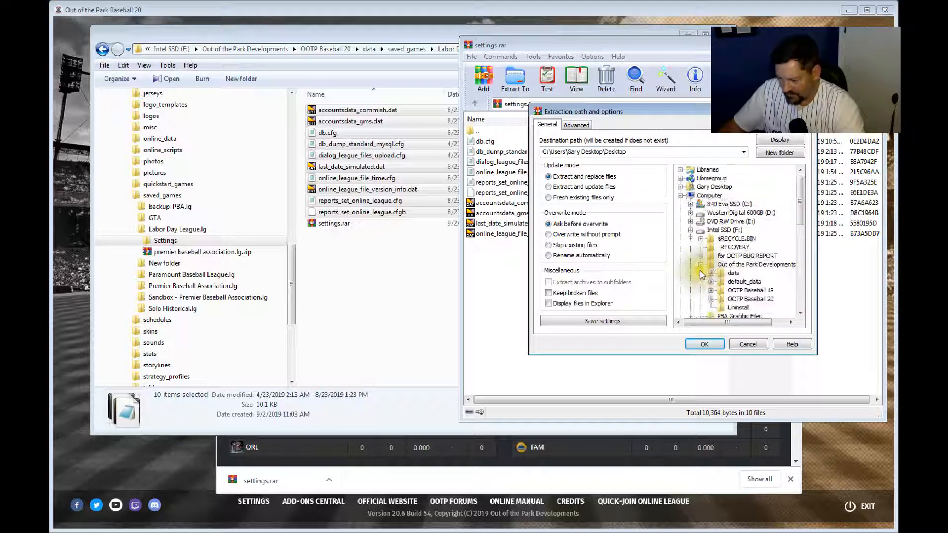
{"action": "left_click", "coordinate": [710, 298]}
{"action": "left_click", "coordinate": [720, 291]}
{"action": "scroll", "coordinate": [740, 304], "scroll_direction": "down", "scroll_amount": 2}
{"action": "scroll", "coordinate": [742, 310], "scroll_direction": "down", "scroll_amount": 2}
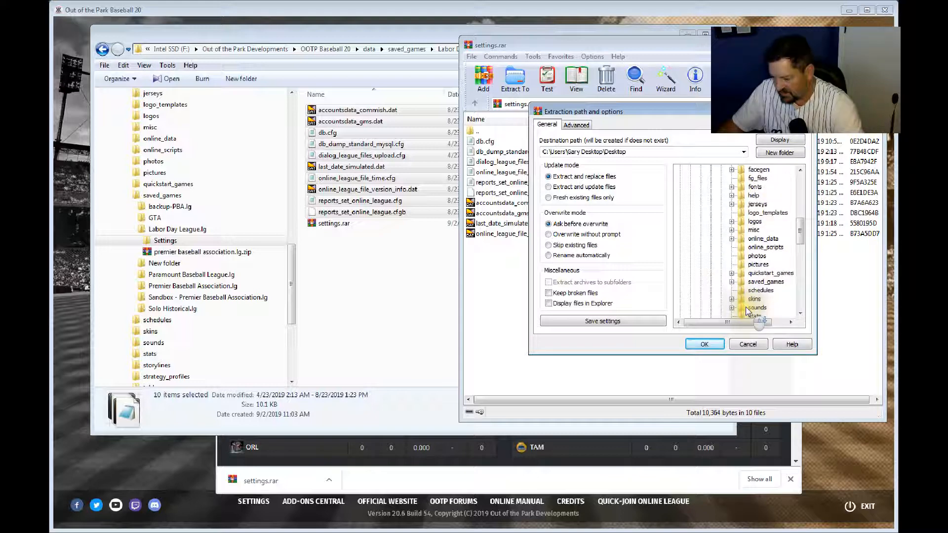
{"action": "left_click", "coordinate": [732, 282]}
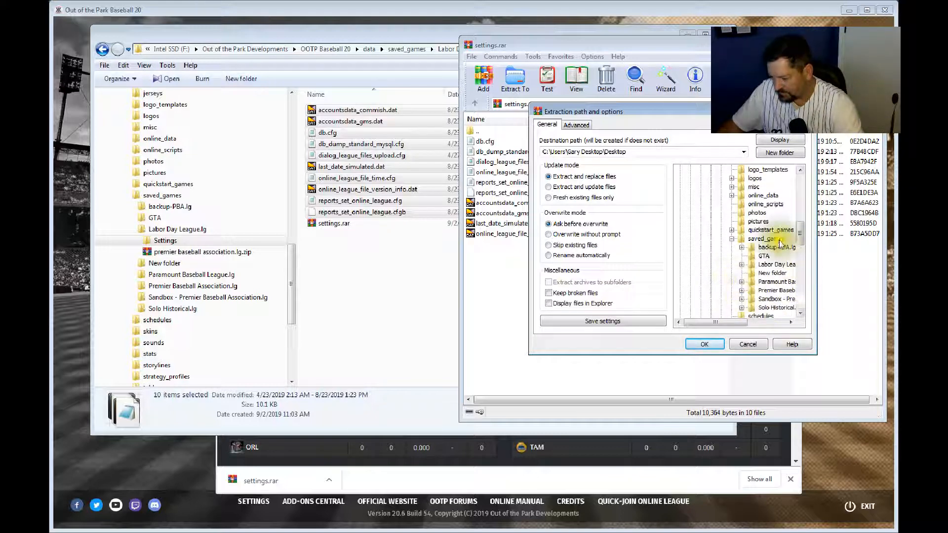
{"action": "left_click", "coordinate": [774, 264]}
{"action": "left_click", "coordinate": [741, 266]}
{"action": "left_click", "coordinate": [778, 273]}
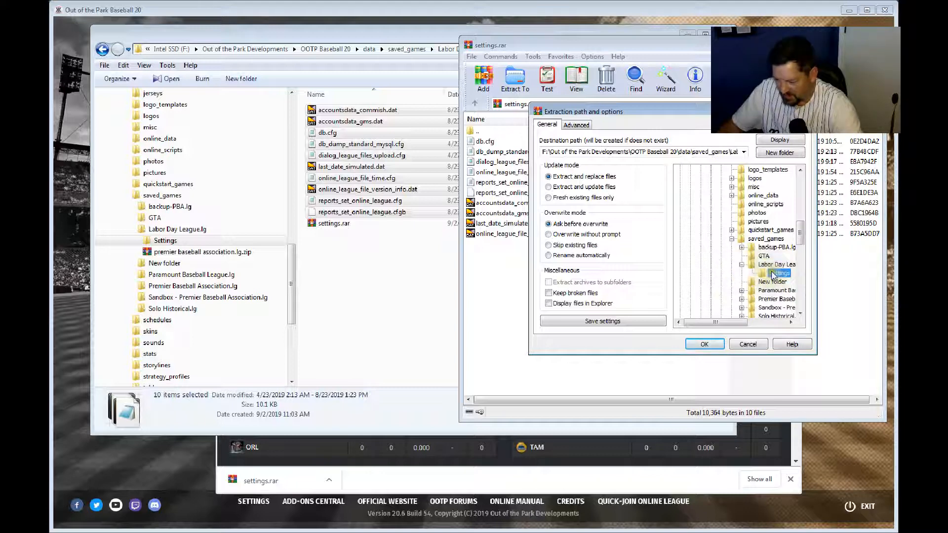
{"action": "left_click", "coordinate": [696, 346]}
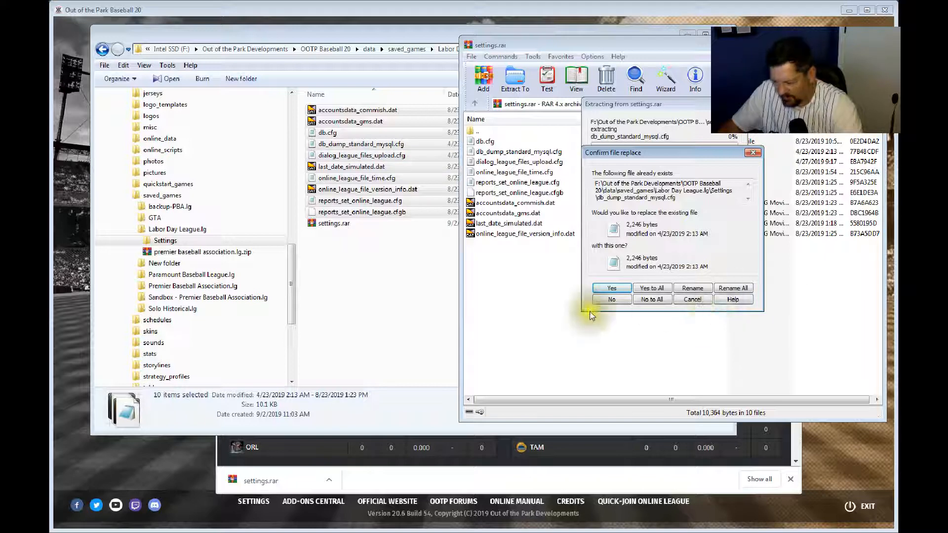
{"action": "left_click", "coordinate": [752, 152]}
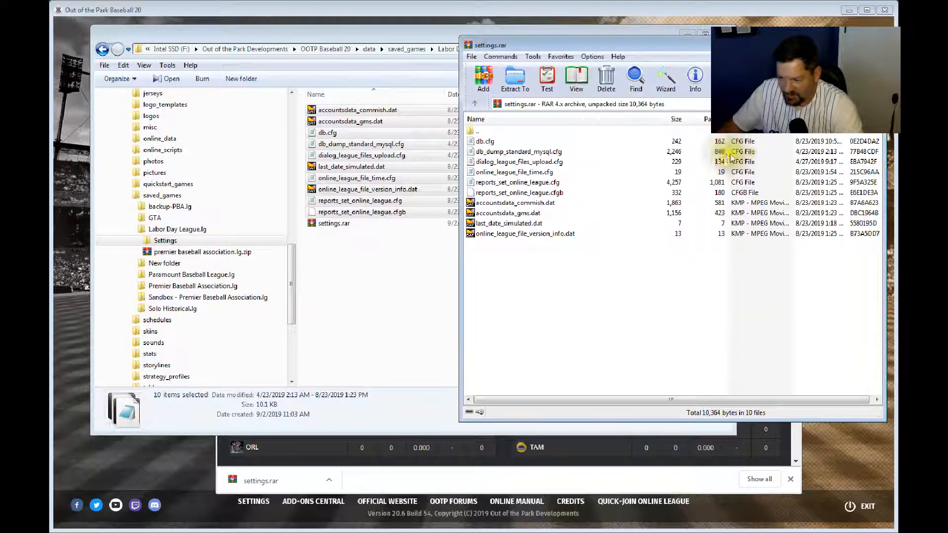
Step: Return to the Settings folder to review the extracted files and close the settings.rar archive window
{"action": "left_click", "coordinate": [323, 30]}
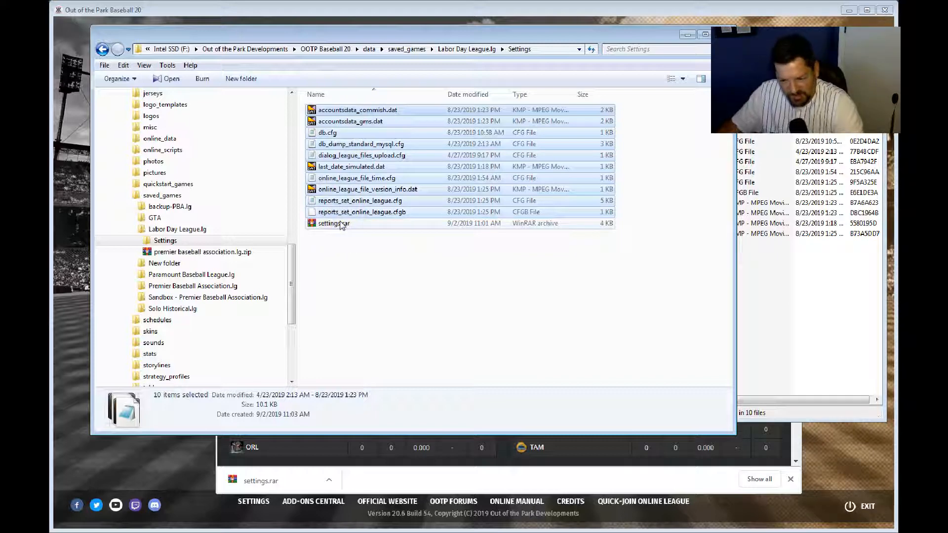
{"action": "left_click", "coordinate": [356, 268]}
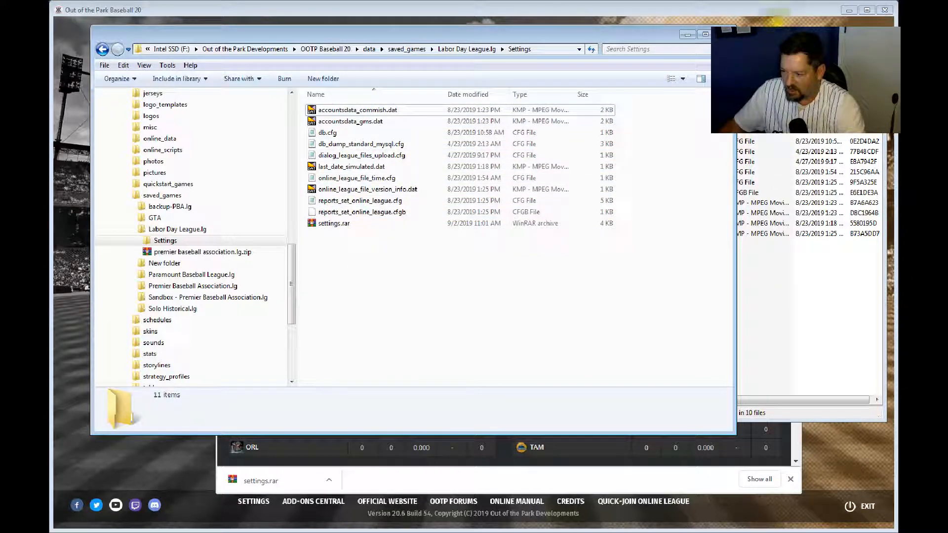
{"action": "left_click", "coordinate": [779, 43]}
{"action": "left_click_drag", "start_coordinate": [524, 254], "coordinate": [588, 322]}
{"action": "right_click", "coordinate": [734, 313]}
{"action": "left_click", "coordinate": [873, 44]}
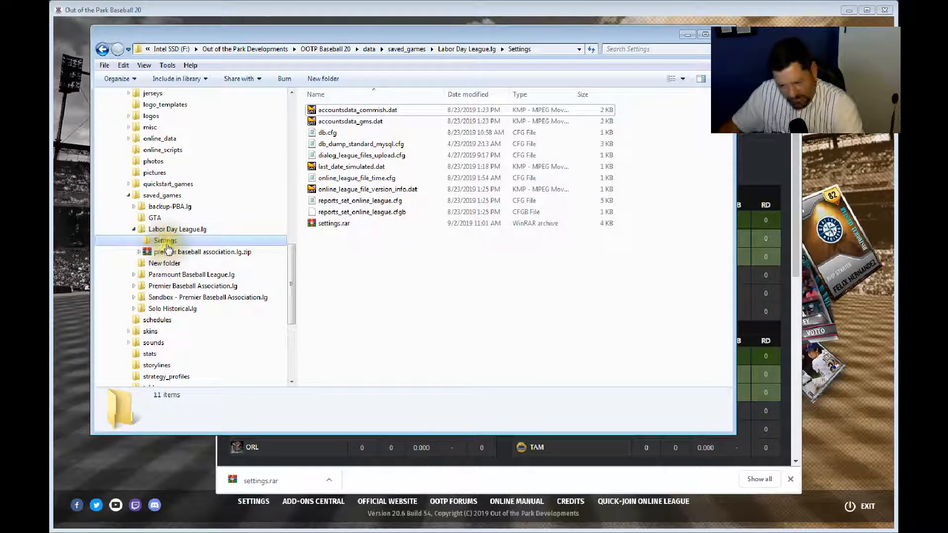
Step: Go back to the Labor Day League.lg folder and open the premier baseball association.lg.zip archive
{"action": "double_click", "coordinate": [171, 229]}
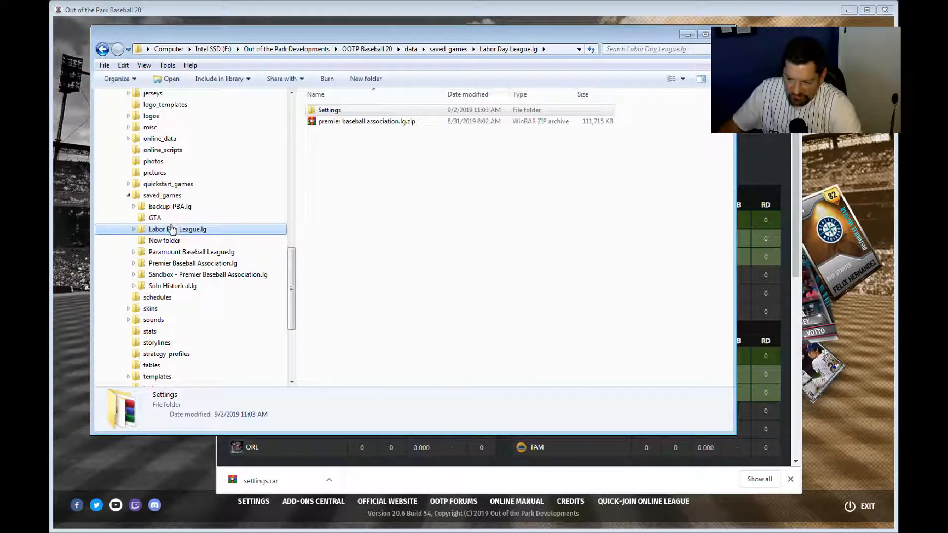
{"action": "left_click", "coordinate": [338, 121]}
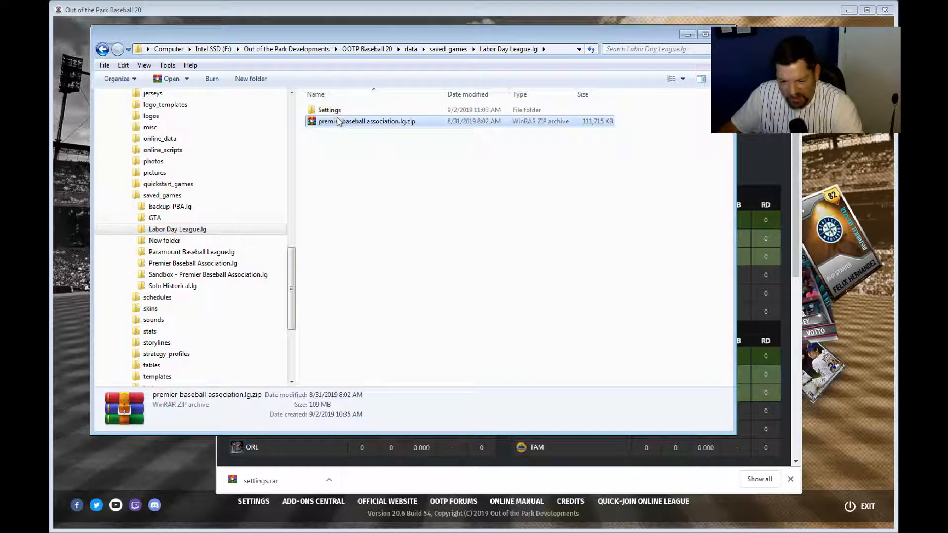
{"action": "double_click", "coordinate": [373, 122]}
{"action": "left_click", "coordinate": [587, 56]}
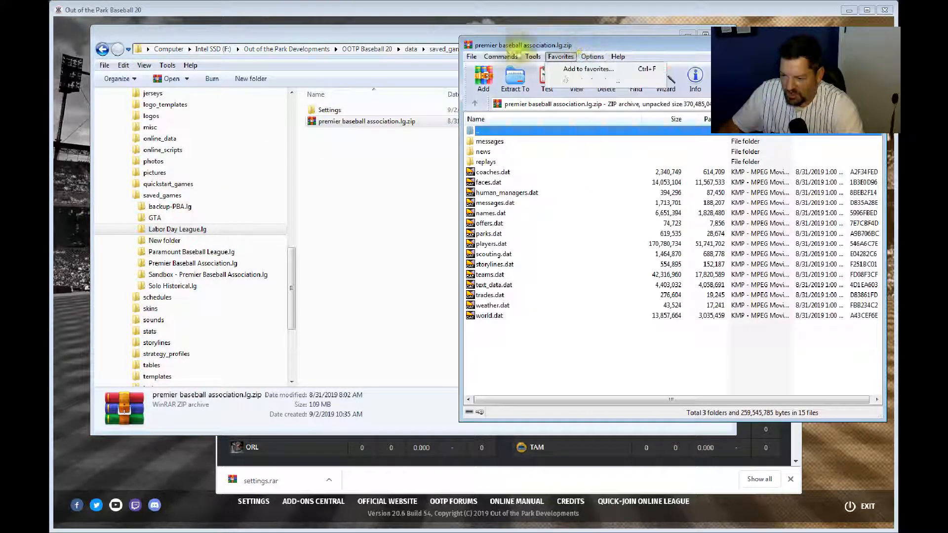
{"action": "left_click", "coordinate": [593, 45]}
Step: Extract all folders and .dat files from premier baseball association.lg.zip into the Labor Day League.lg folder
{"action": "left_click_drag", "start_coordinate": [506, 352], "coordinate": [482, 143]}
{"action": "left_click_drag", "start_coordinate": [626, 167], "coordinate": [374, 199]}
{"action": "left_click_drag", "start_coordinate": [639, 191], "coordinate": [528, 179]}
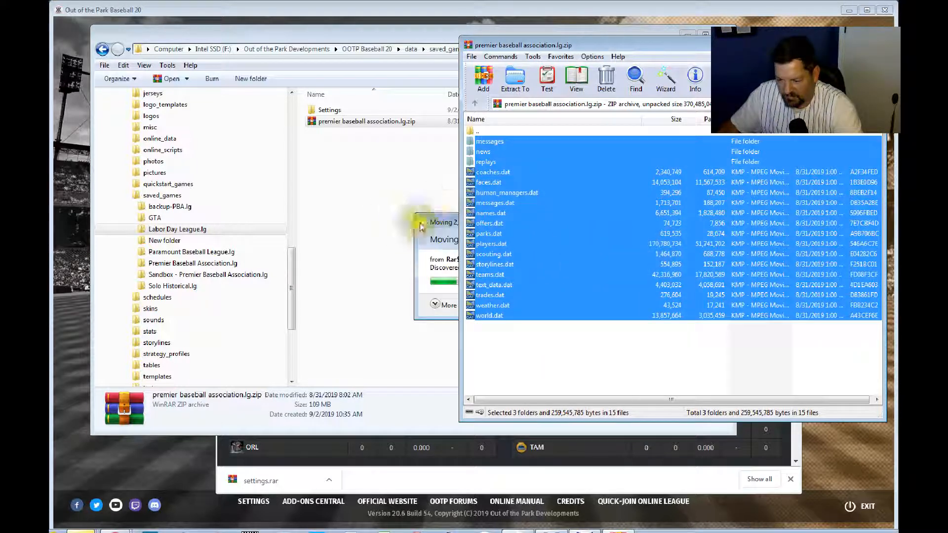
{"action": "left_click", "coordinate": [424, 222]}
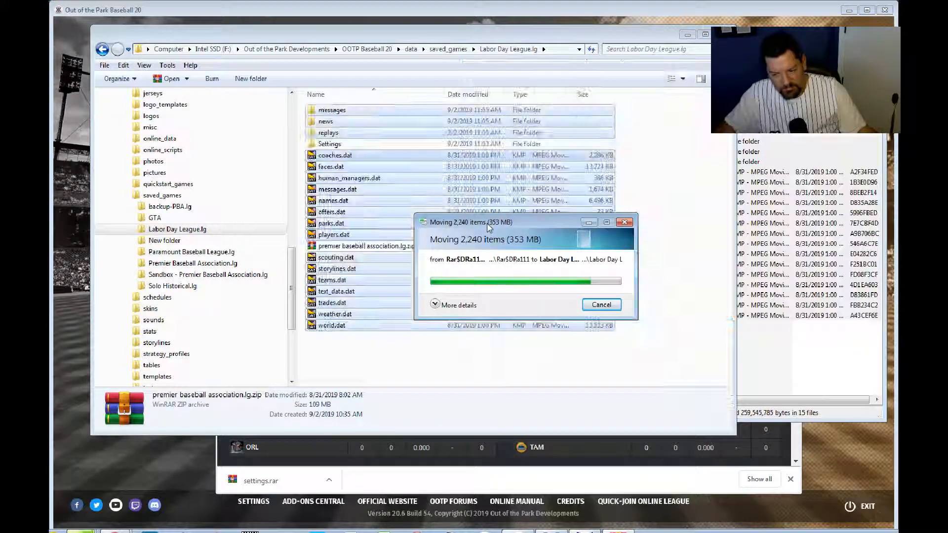
{"action": "left_click", "coordinate": [718, 156]}
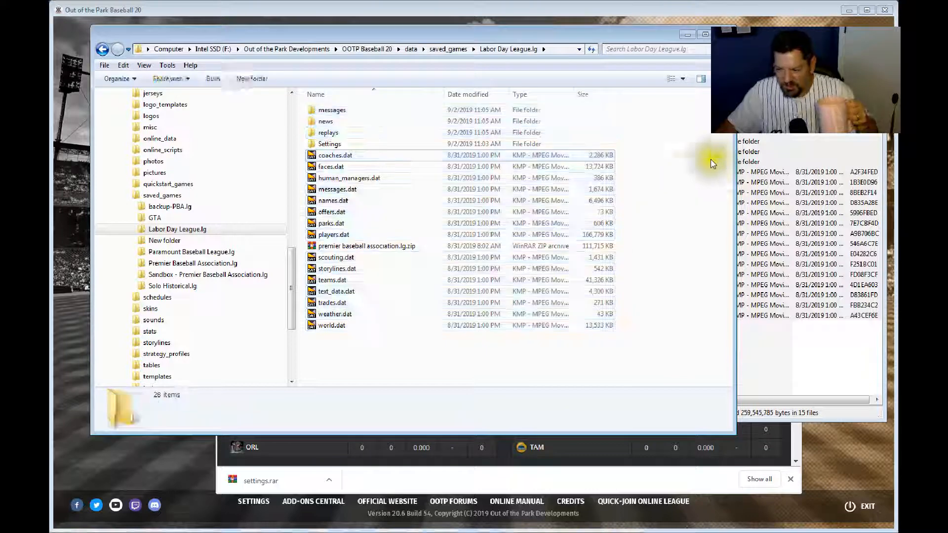
Step: Switch to Out of the Park Baseball 20 and load the Labor Day League saved game
{"action": "left_click", "coordinate": [156, 11]}
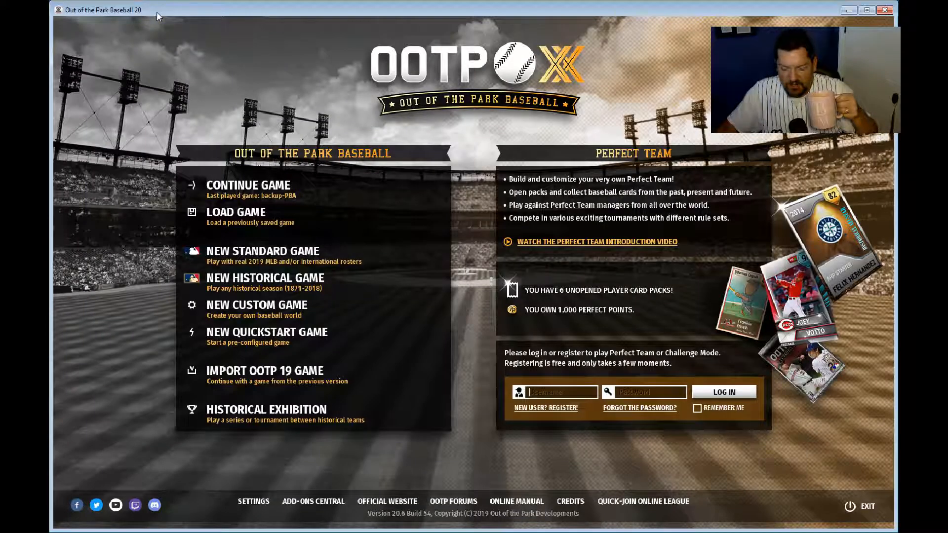
{"action": "left_click", "coordinate": [234, 217]}
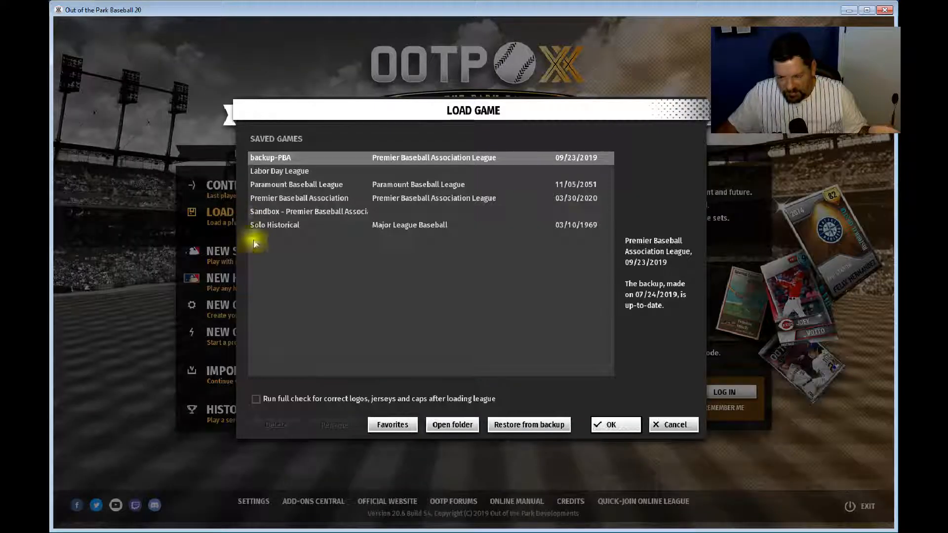
{"action": "left_click", "coordinate": [295, 171]}
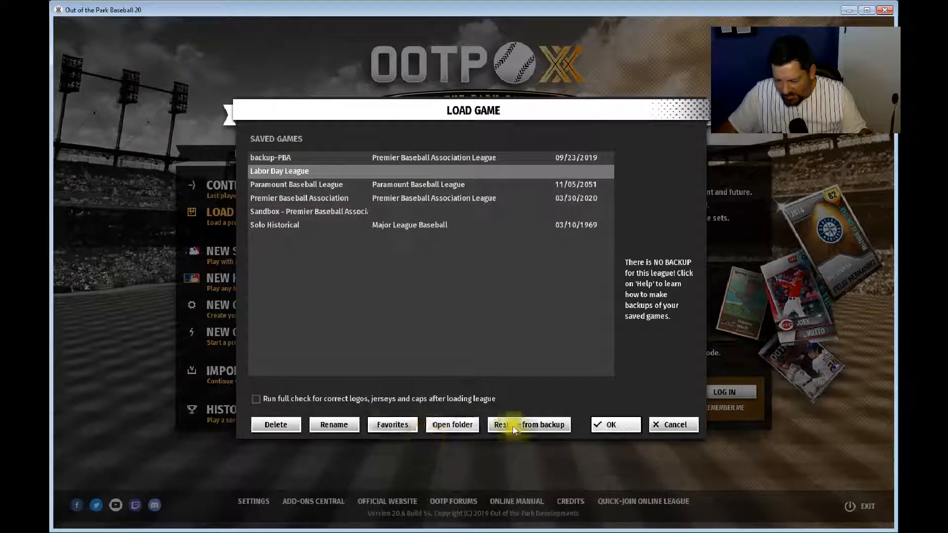
{"action": "left_click", "coordinate": [599, 426]}
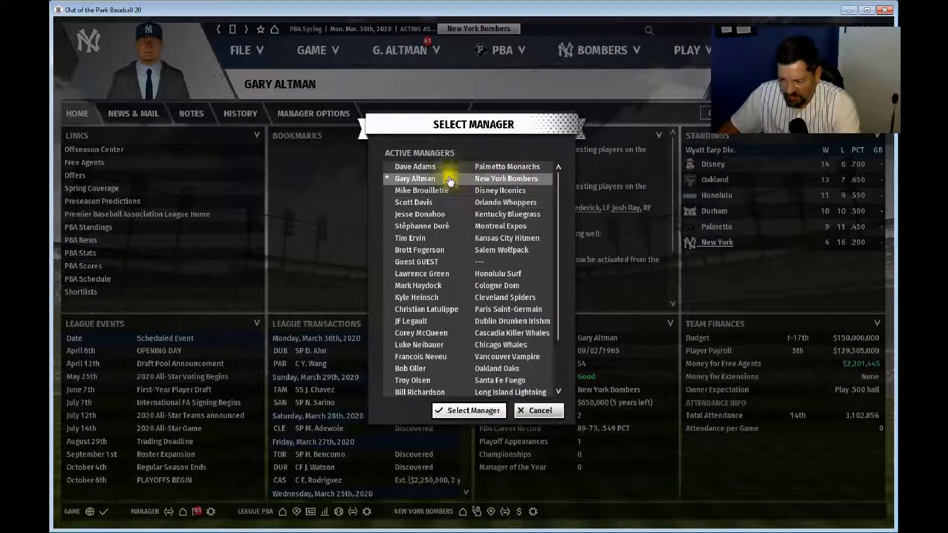
Step: Select the New York Bombers manager, cancel the password entry and manager selection, and return to the OOTP start screen
{"action": "left_click", "coordinate": [465, 410]}
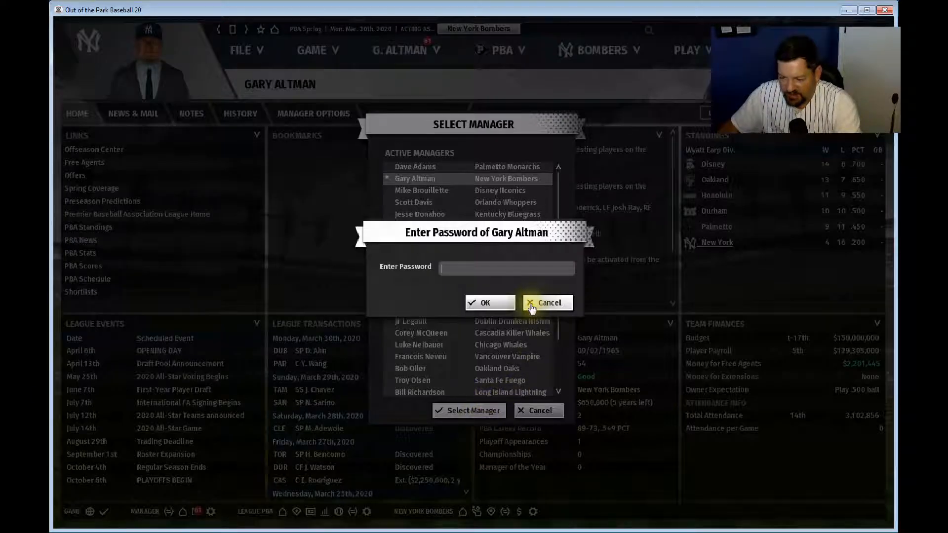
{"action": "left_click_drag", "start_coordinate": [493, 247], "coordinate": [485, 247]}
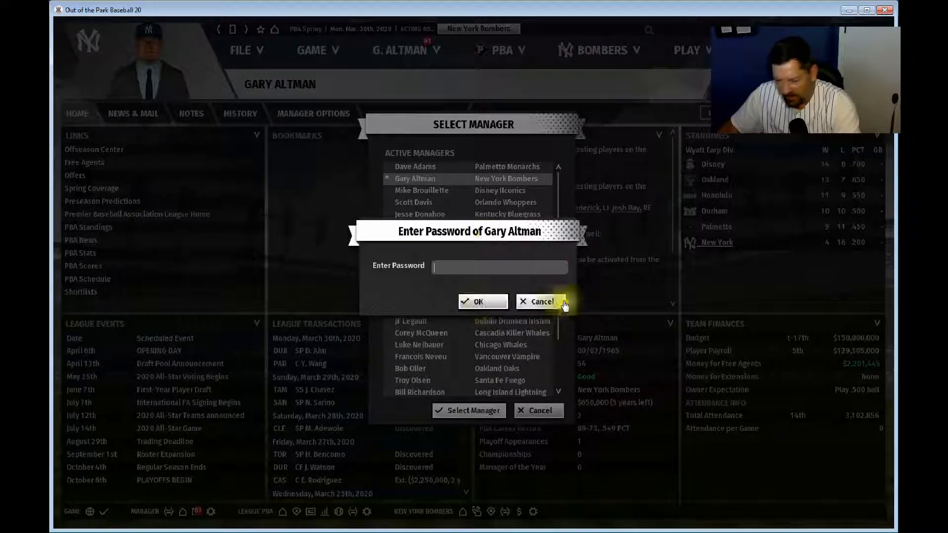
{"action": "left_click", "coordinate": [563, 303]}
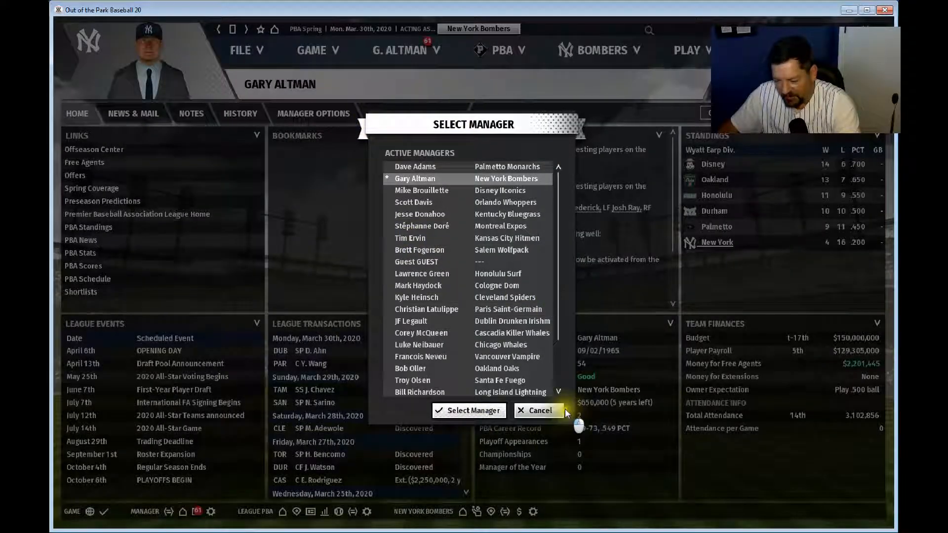
{"action": "left_click", "coordinate": [563, 412]}
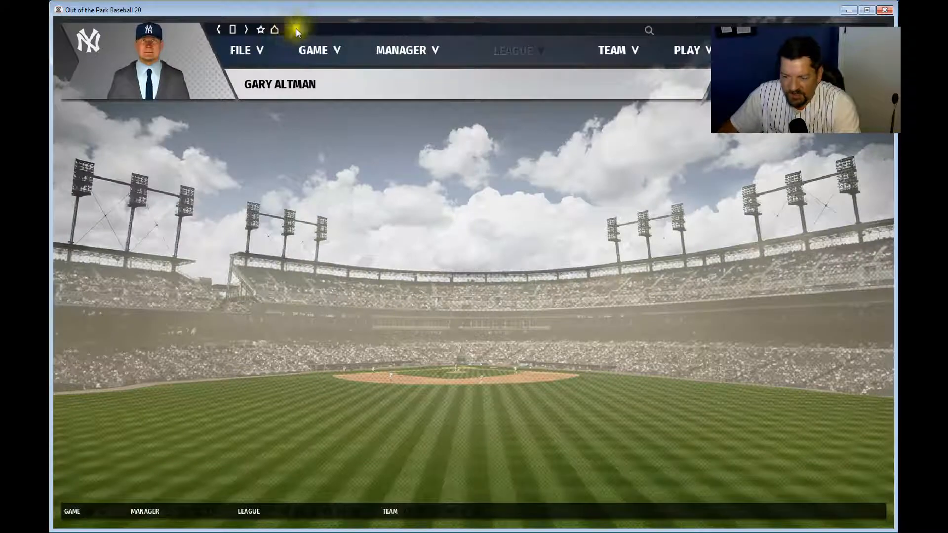
{"action": "mouse_move", "coordinate": [230, 59]}
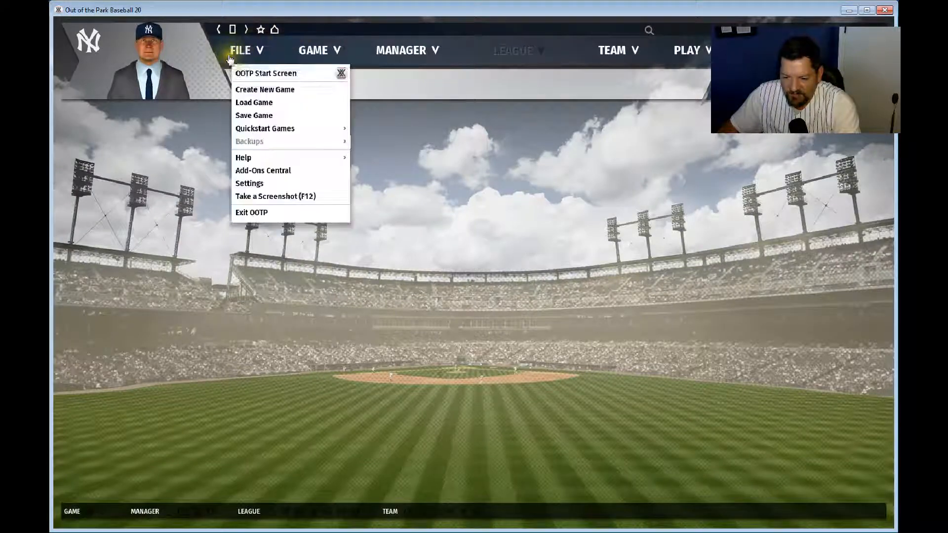
{"action": "left_click", "coordinate": [254, 74]}
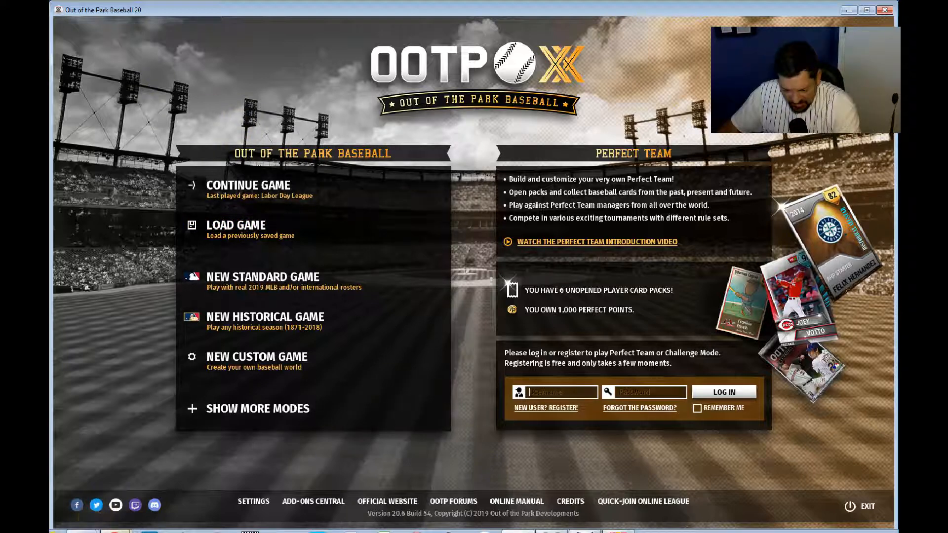
Step: Bring up the GTA folder window and the PBAL StatsPlus browser window over the game and spread them apart
{"action": "left_click", "coordinate": [81, 495]}
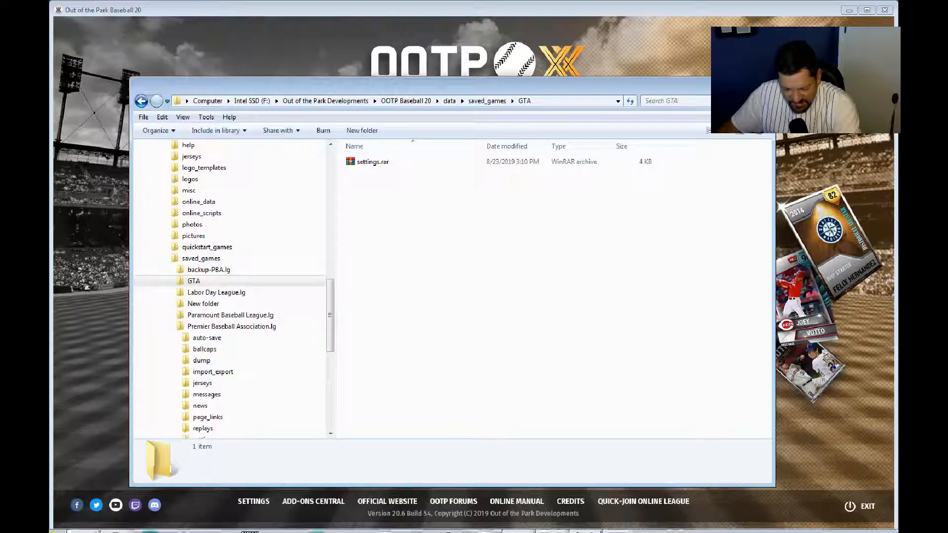
{"action": "left_click", "coordinate": [108, 521]}
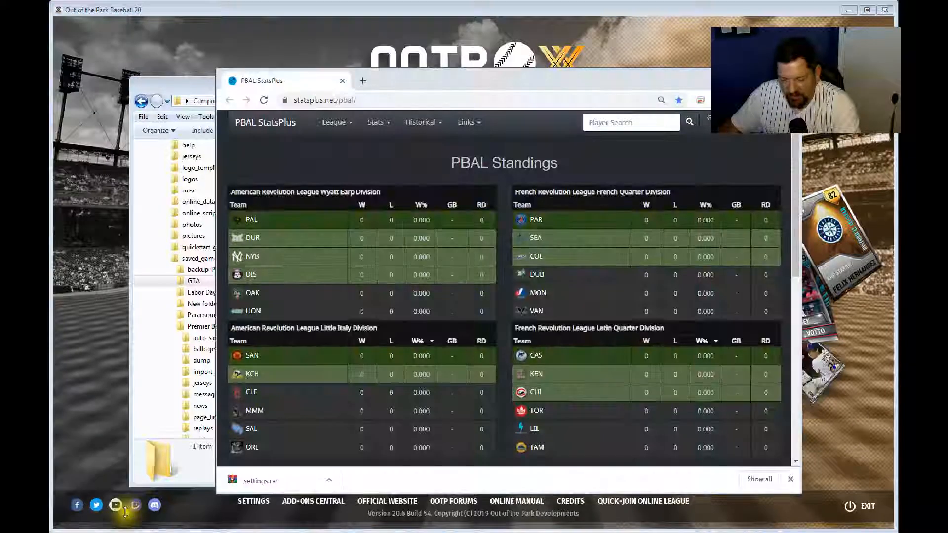
{"action": "left_click_drag", "start_coordinate": [460, 79], "coordinate": [555, 33]}
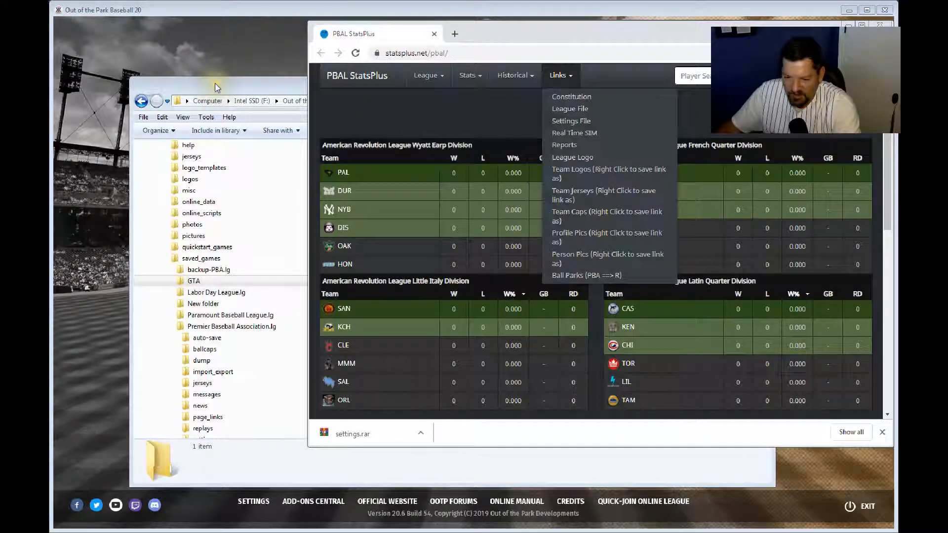
{"action": "left_click_drag", "start_coordinate": [215, 82], "coordinate": [149, 93]}
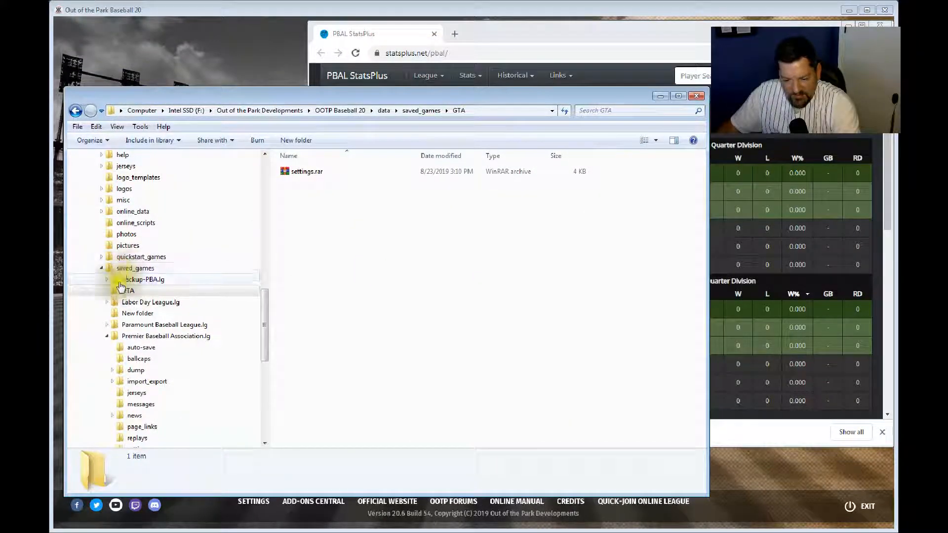
Step: Move premier baseball association.lg.zip from the Labor Day League.lg folder into the GTA folder and open GTA to check it
{"action": "left_click", "coordinate": [172, 303]}
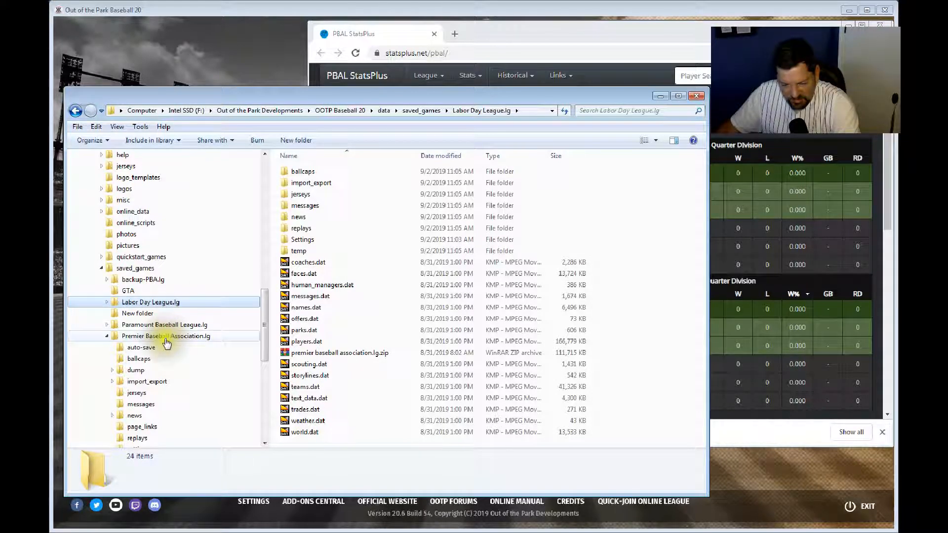
{"action": "left_click", "coordinate": [107, 336]}
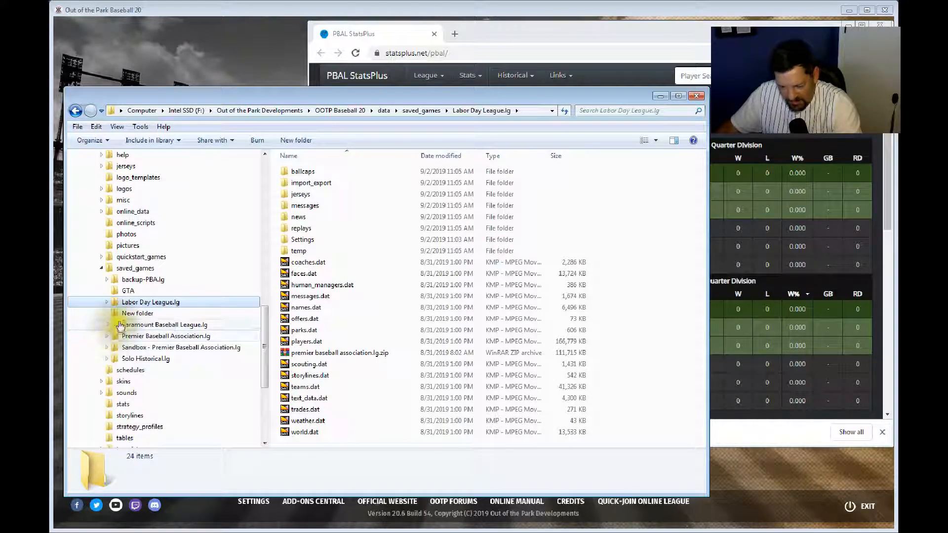
{"action": "left_click", "coordinate": [128, 291]}
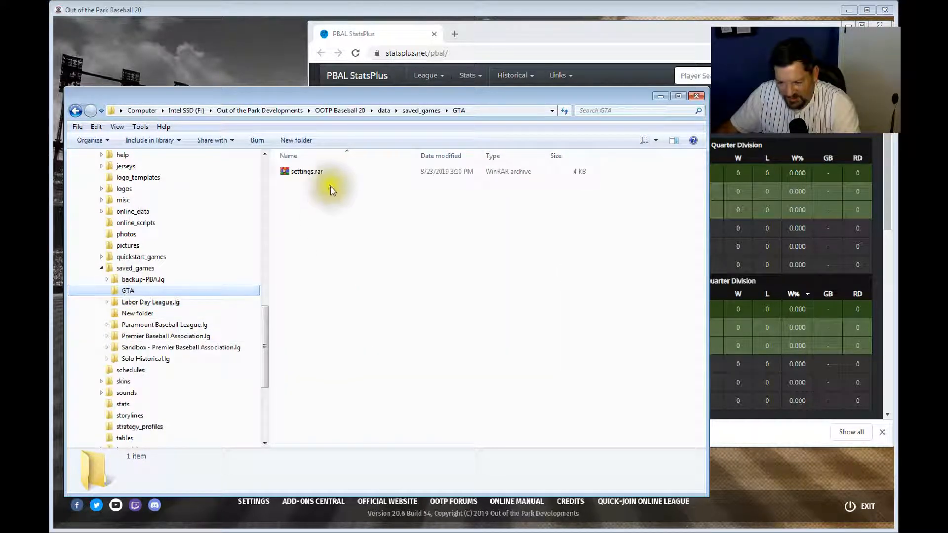
{"action": "left_click", "coordinate": [153, 302]}
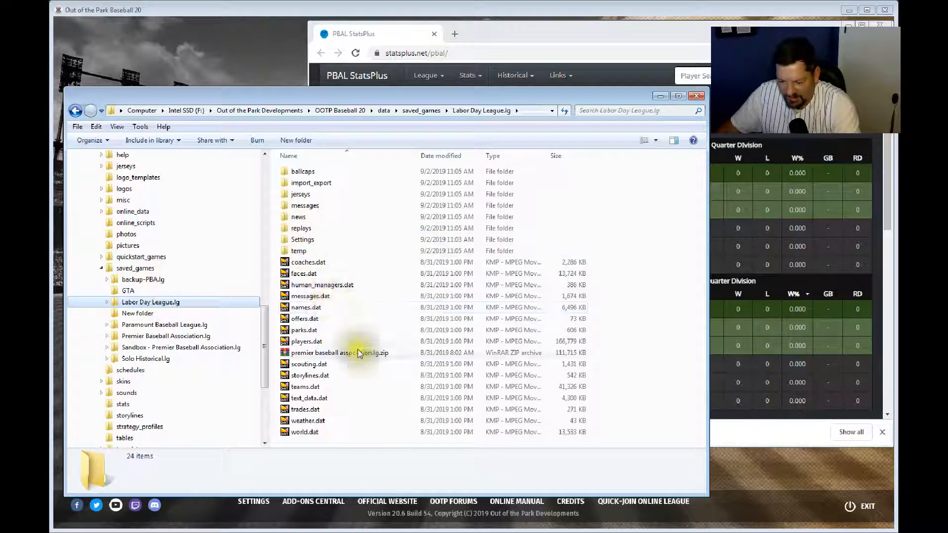
{"action": "left_click_drag", "start_coordinate": [358, 353], "coordinate": [136, 291]}
{"action": "left_click", "coordinate": [130, 291]}
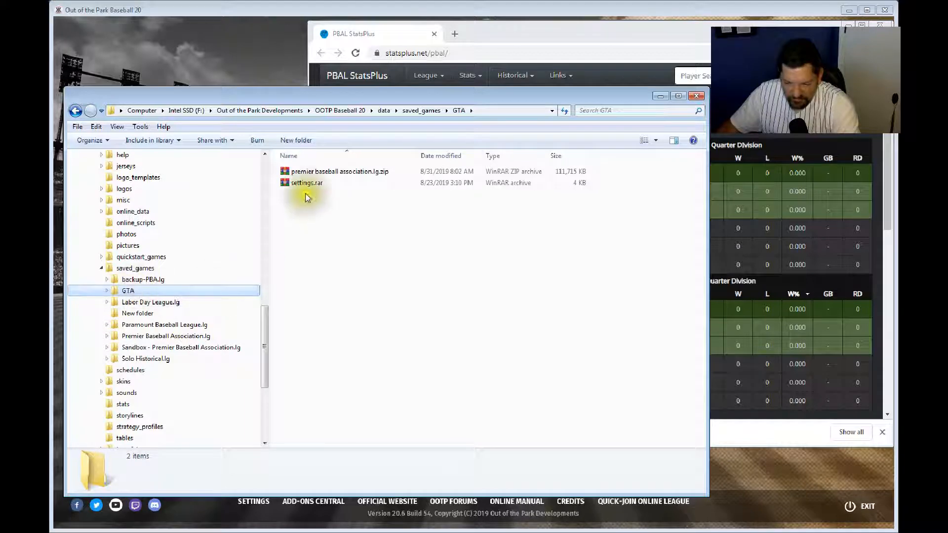
Step: Try to delete the Labor Day League.lg folder from saved_games, including permanently
{"action": "left_click", "coordinate": [149, 303]}
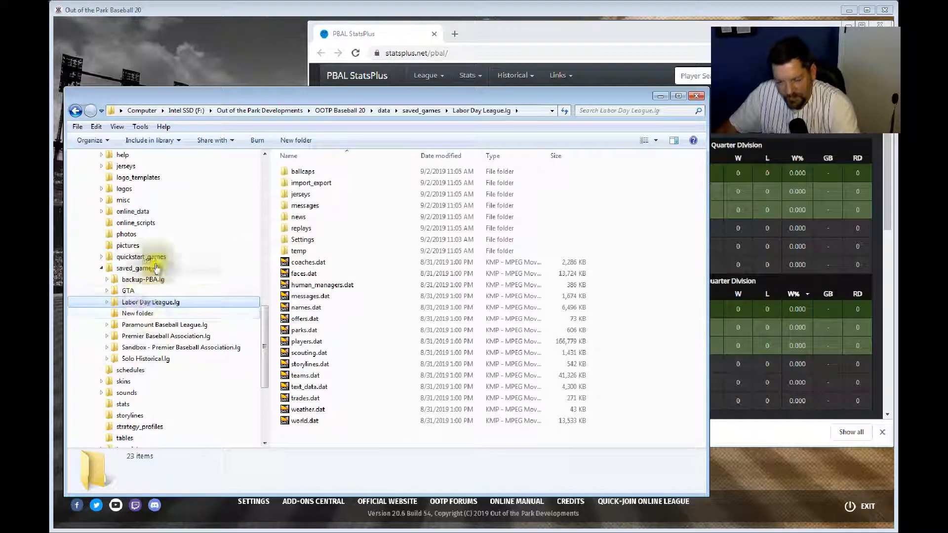
{"action": "right_click", "coordinate": [154, 303]}
{"action": "left_click", "coordinate": [213, 251]}
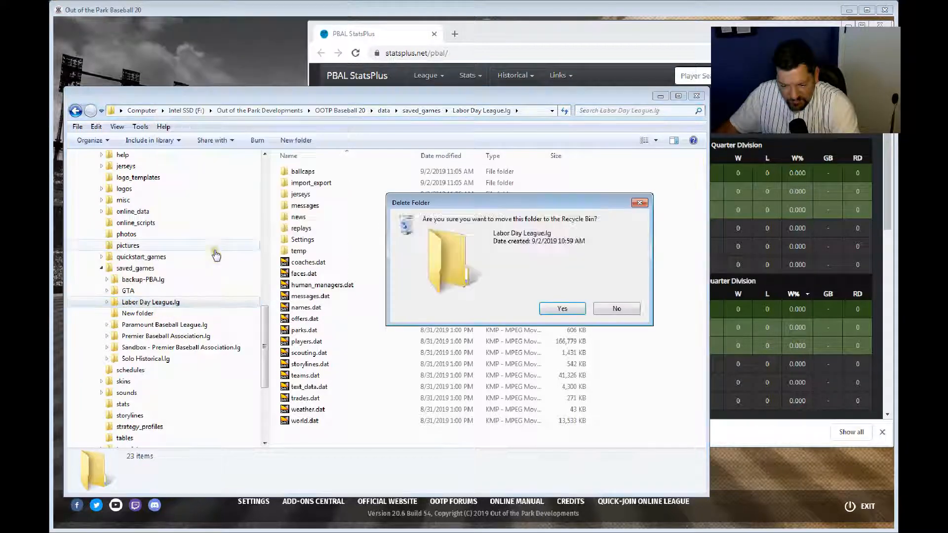
{"action": "left_click", "coordinate": [567, 307]}
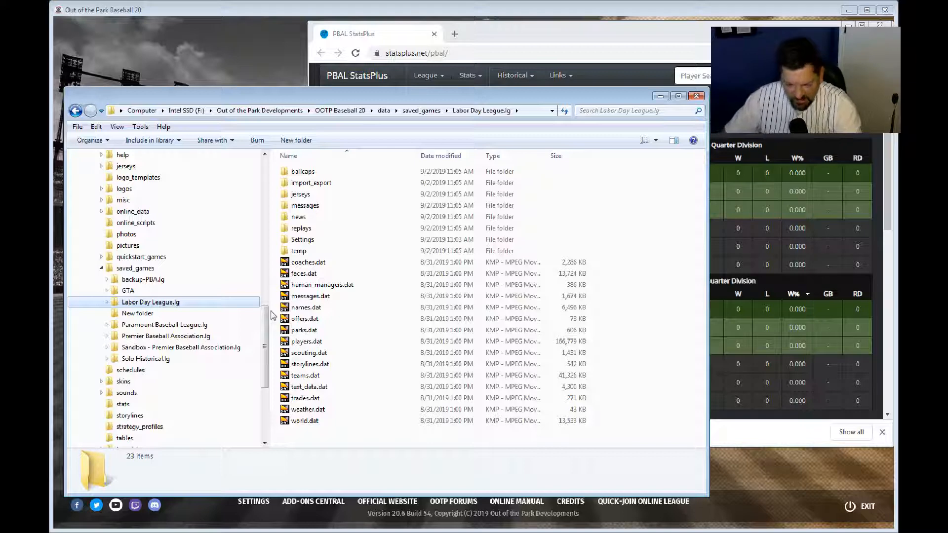
{"action": "key", "text": "Delete"}
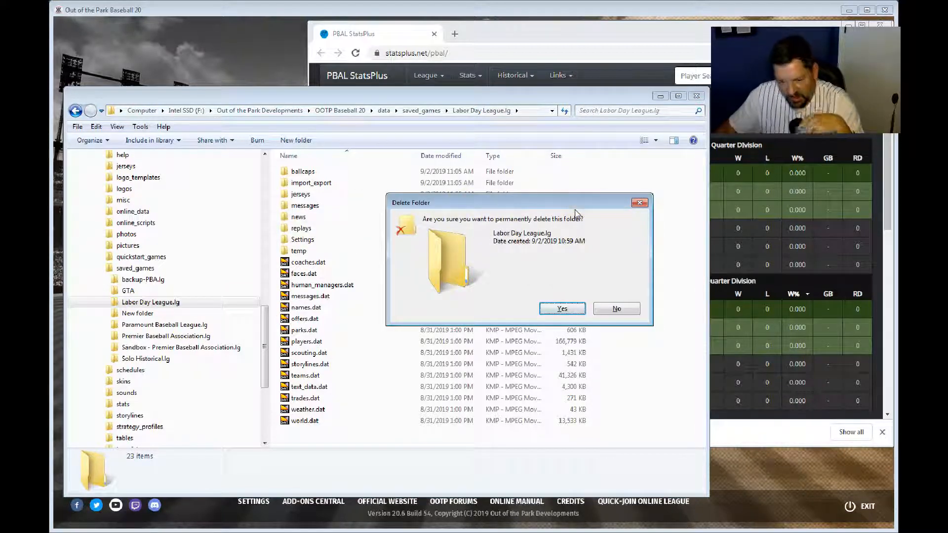
{"action": "left_click", "coordinate": [571, 310]}
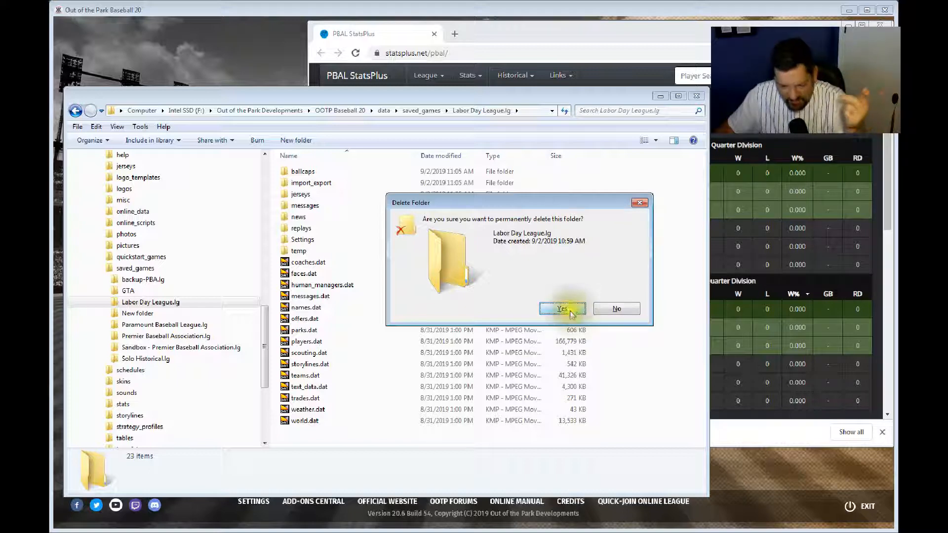
{"action": "left_click", "coordinate": [571, 311]}
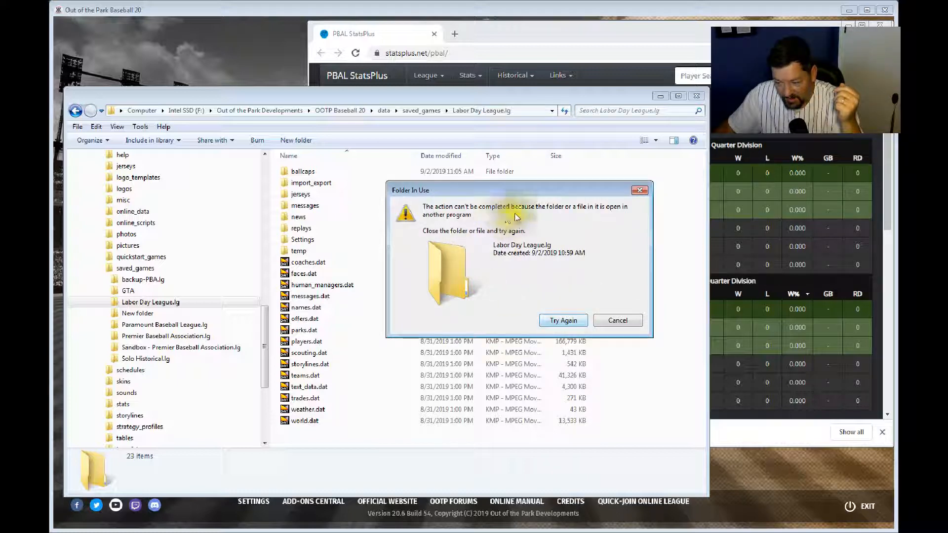
{"action": "left_click", "coordinate": [574, 318]}
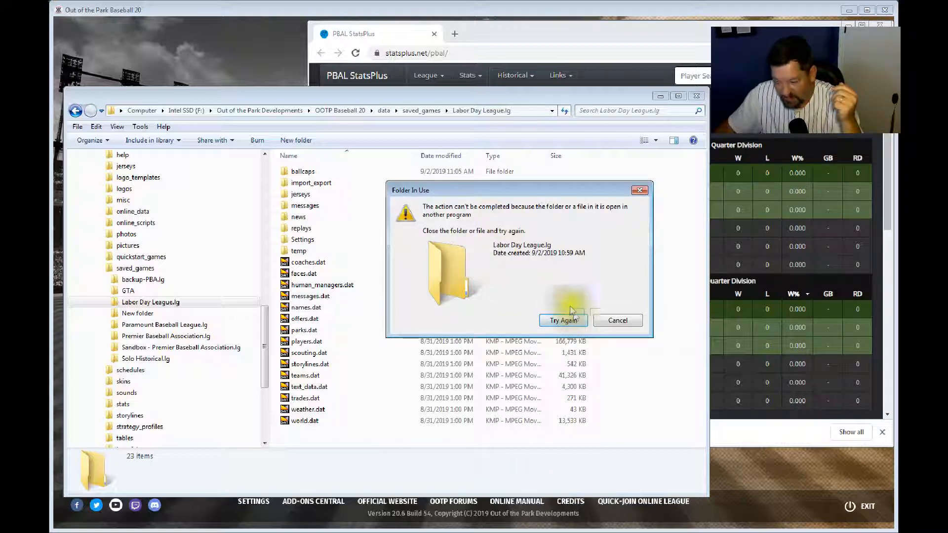
Step: Close the other window open on Labor Day League.lg and permanently delete that folder from saved_games
{"action": "left_click", "coordinate": [91, 504]}
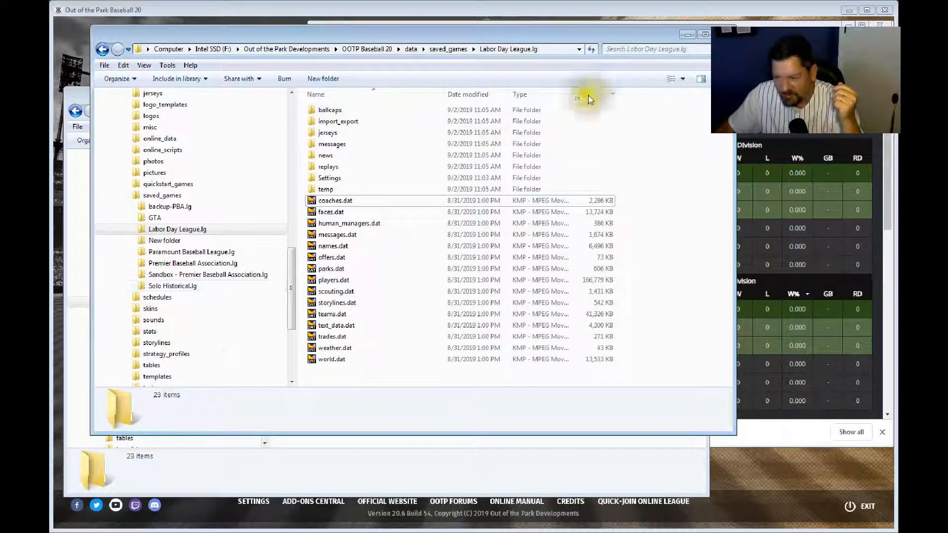
{"action": "left_click", "coordinate": [722, 34]}
{"action": "left_click", "coordinate": [562, 320]}
{"action": "left_click", "coordinate": [617, 320]}
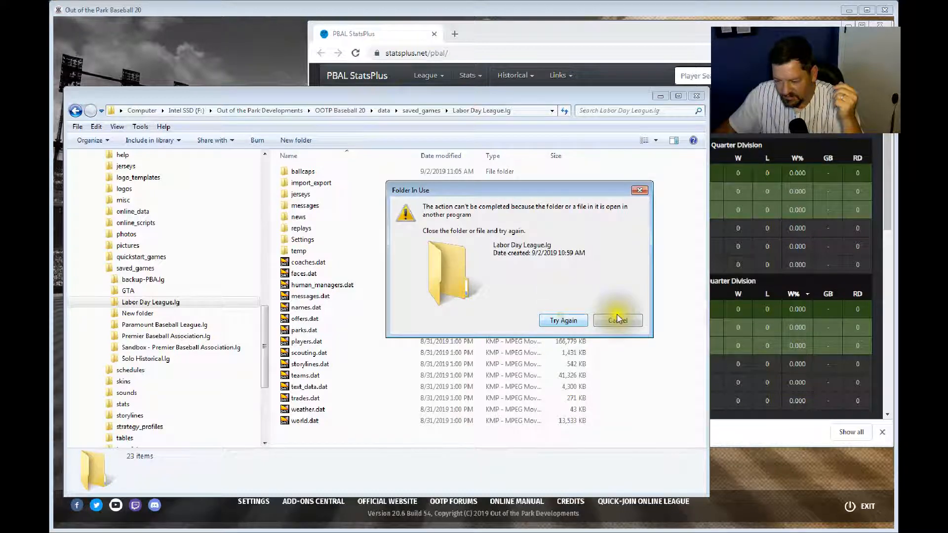
{"action": "right_click", "coordinate": [386, 531]}
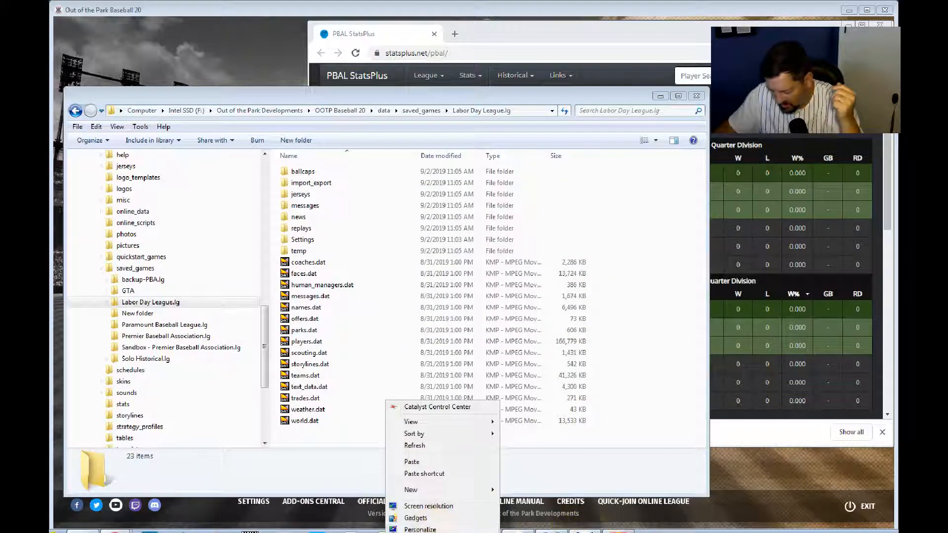
{"action": "left_click", "coordinate": [612, 532]}
{"action": "left_click", "coordinate": [873, 45]}
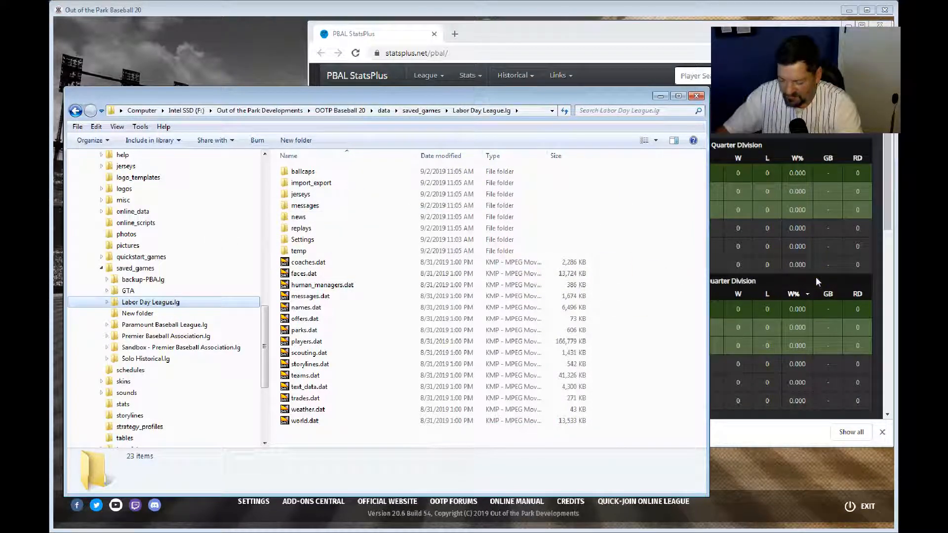
{"action": "key", "text": "shift+Delete"}
{"action": "key", "text": "Return"}
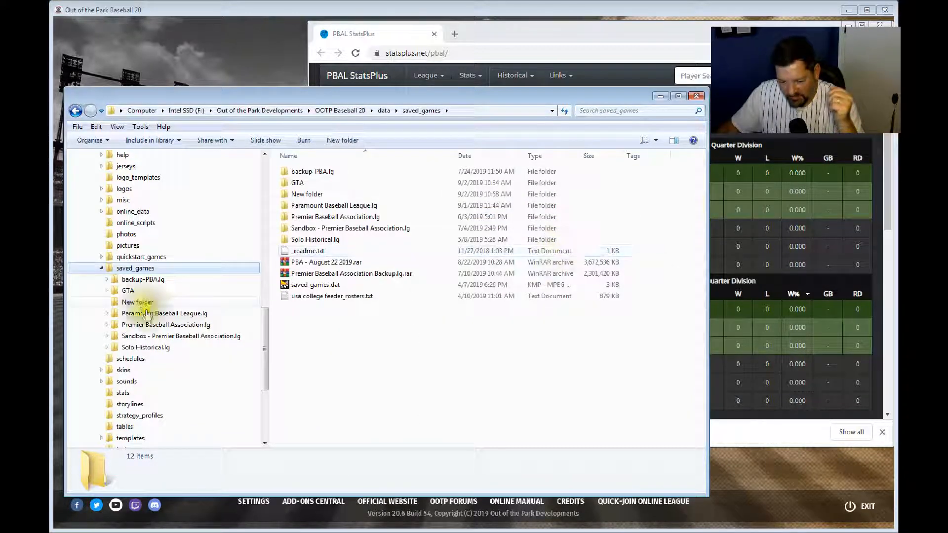
{"action": "left_click", "coordinate": [138, 292]}
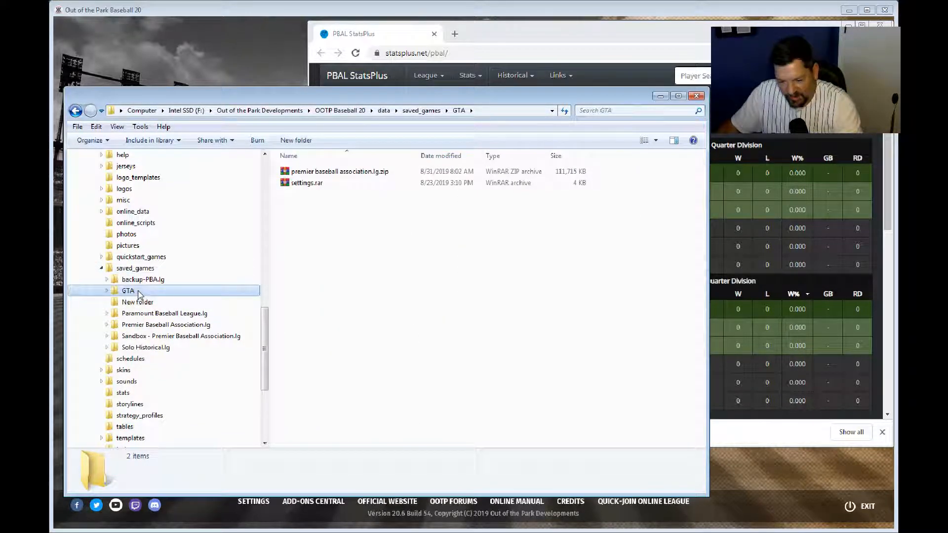
{"action": "left_click", "coordinate": [138, 302]}
{"action": "left_click", "coordinate": [148, 325]}
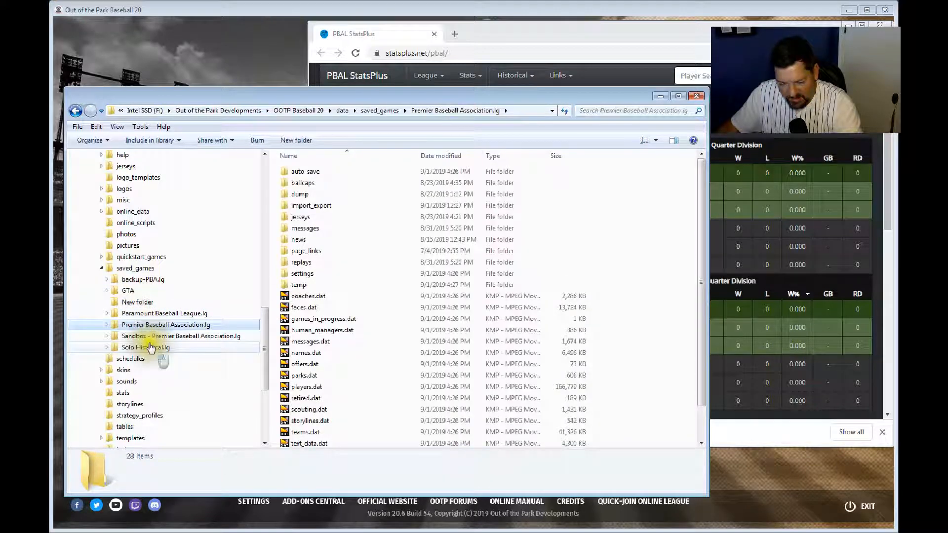
{"action": "left_click", "coordinate": [150, 348]}
{"action": "left_click", "coordinate": [121, 268]}
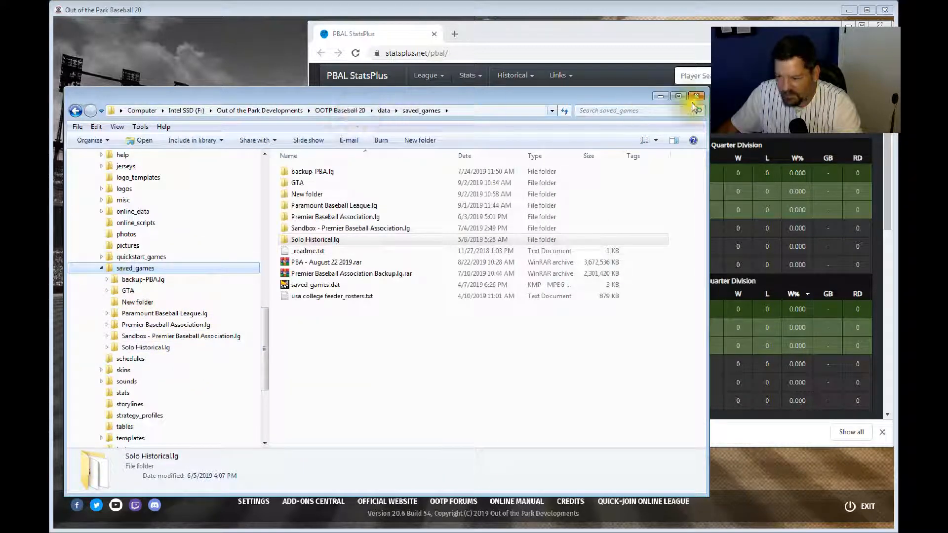
Step: Navigate from Computer through Intel SSD (F:), Out of the Park Developments, OOTP Baseball 20 and data to the saved_games folder
{"action": "left_click", "coordinate": [139, 110]}
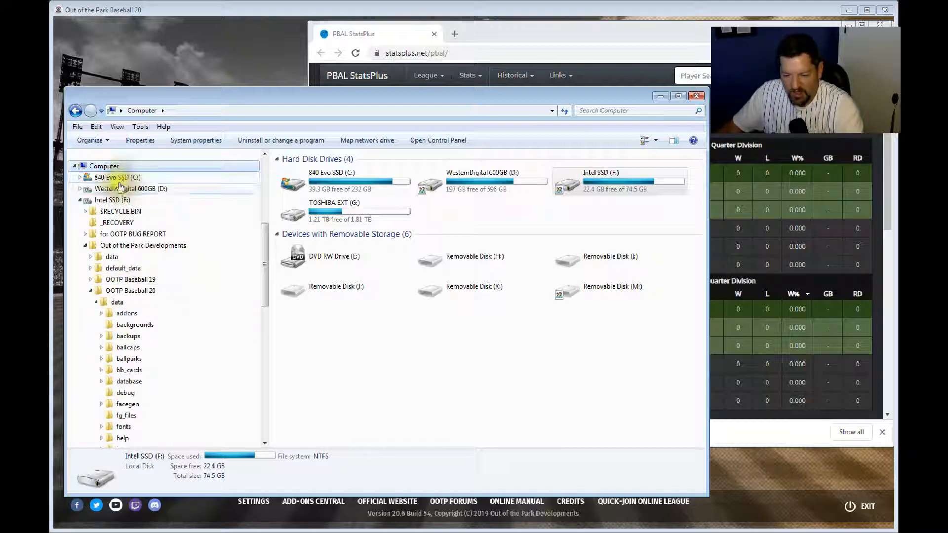
{"action": "left_click", "coordinate": [80, 200]}
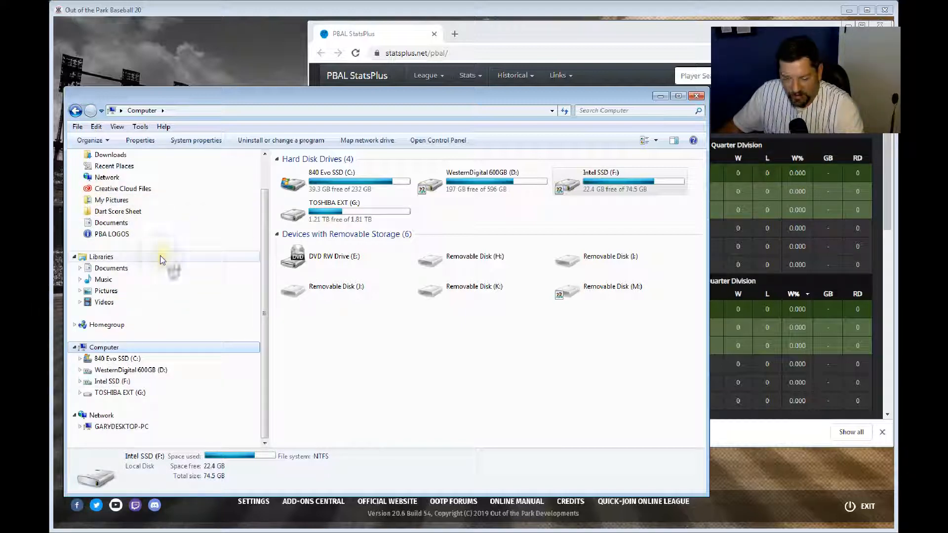
{"action": "left_click", "coordinate": [102, 383]}
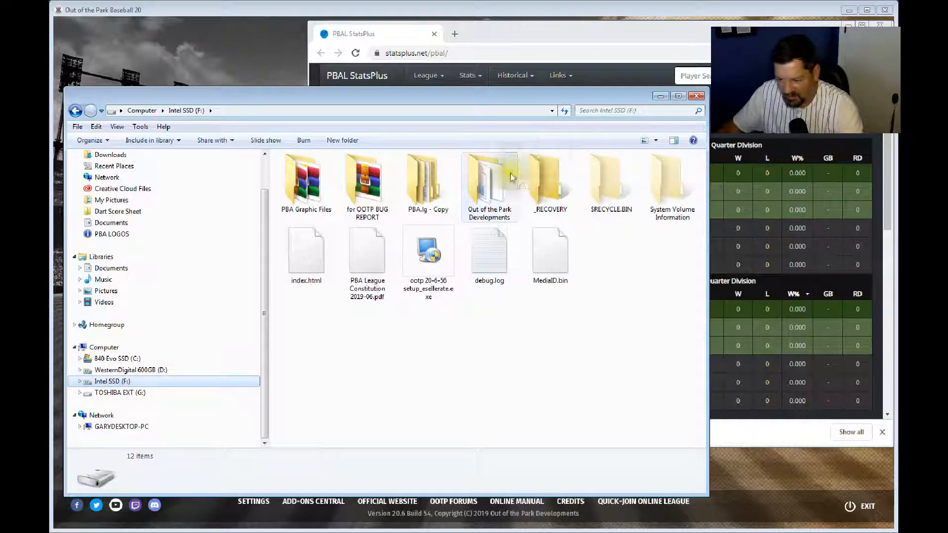
{"action": "double_click", "coordinate": [486, 180]}
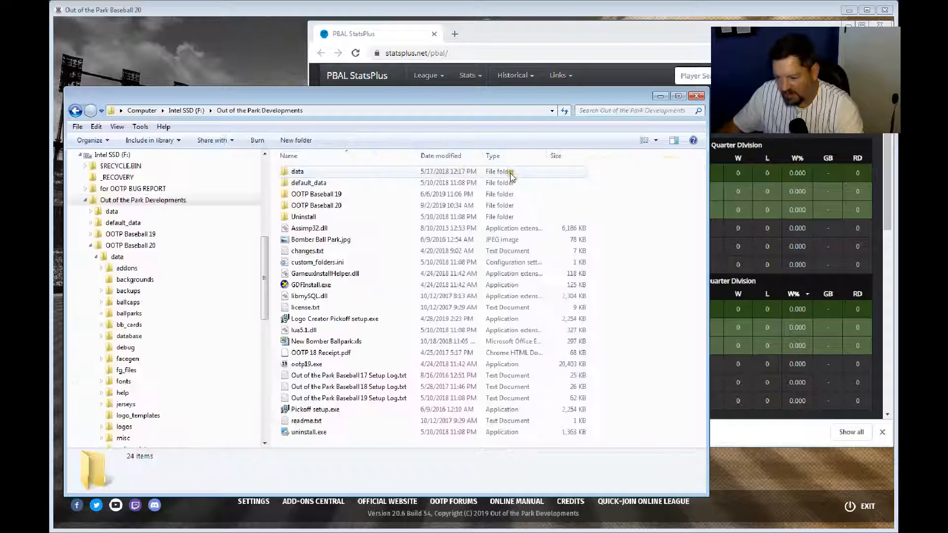
{"action": "left_click", "coordinate": [331, 210]}
{"action": "double_click", "coordinate": [332, 210]}
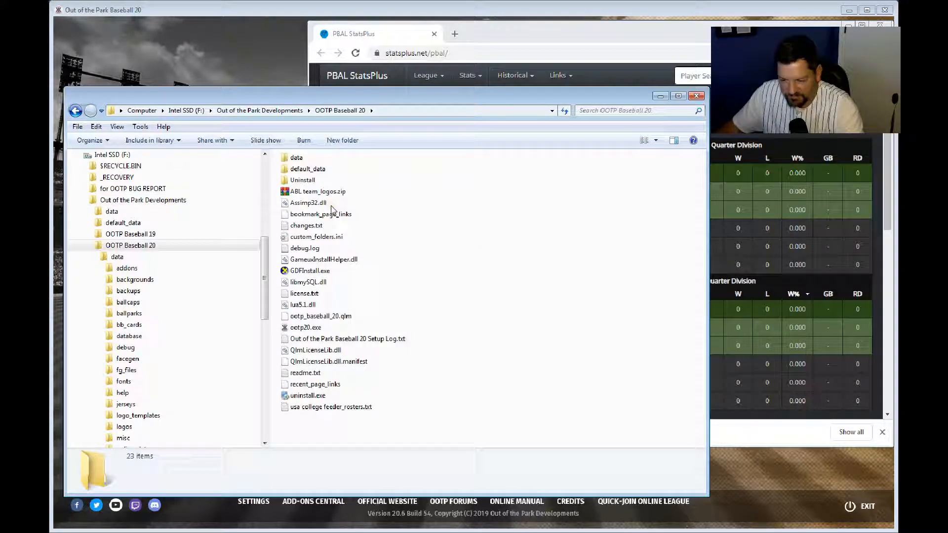
{"action": "double_click", "coordinate": [296, 158]}
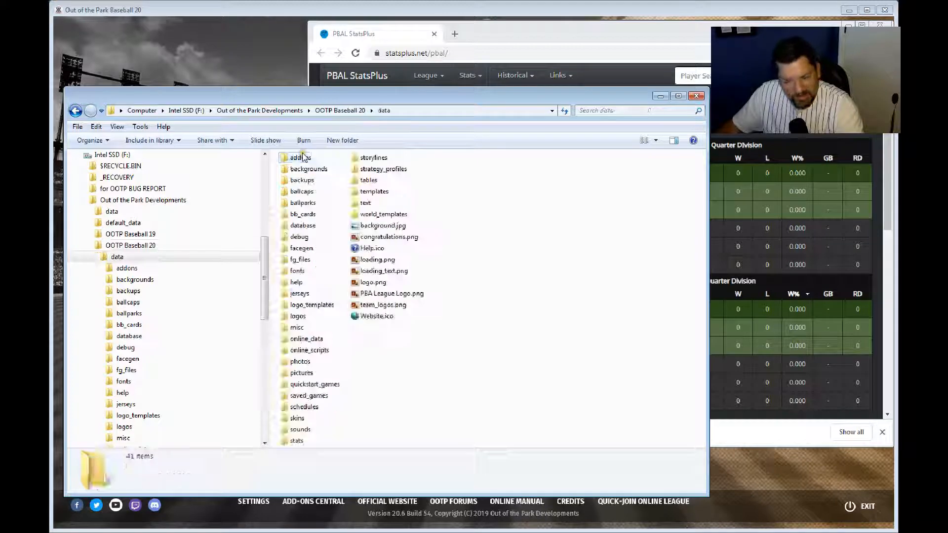
{"action": "left_click", "coordinate": [305, 396]}
{"action": "double_click", "coordinate": [305, 398]}
Step: Create a folder named Labor Day Part 2.lg in saved_games and a Settings subfolder inside it
{"action": "left_click", "coordinate": [345, 140]}
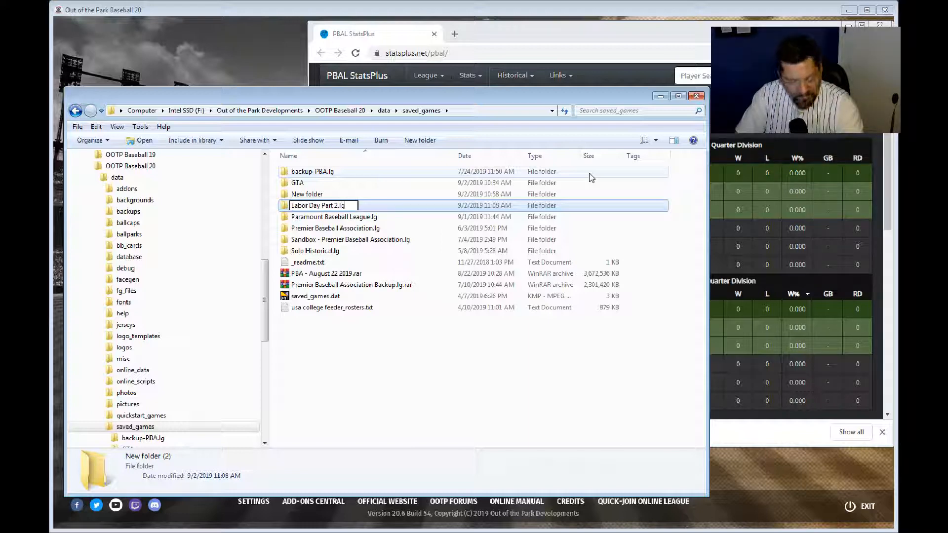
{"action": "key", "text": "Return"}
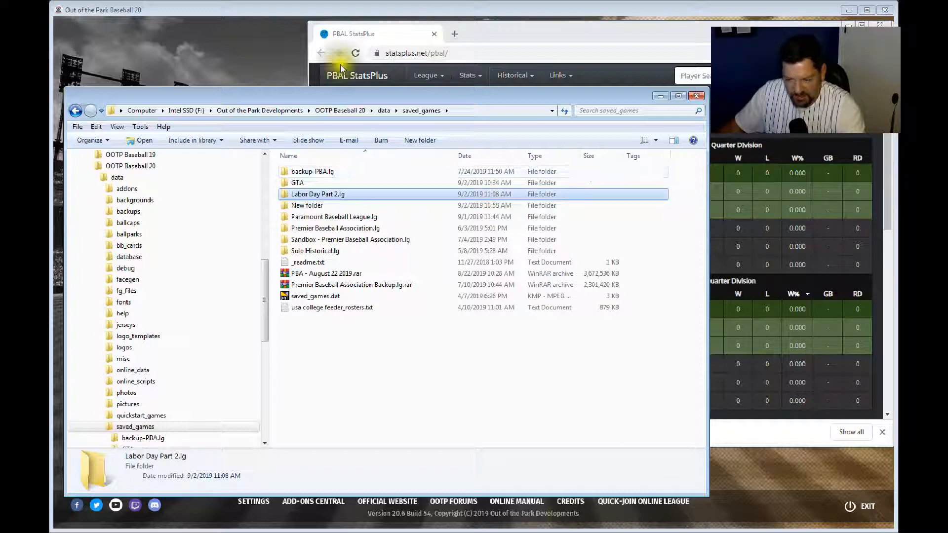
{"action": "double_click", "coordinate": [302, 195]}
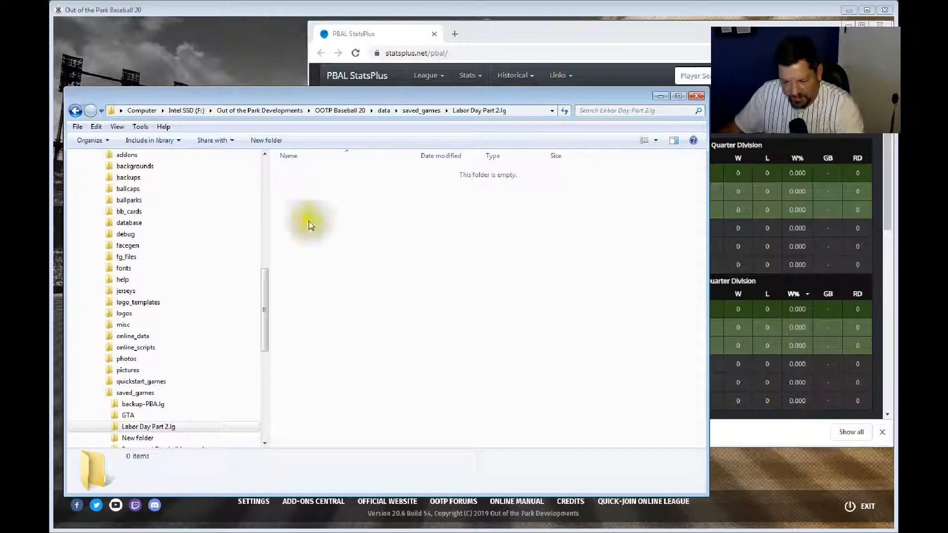
{"action": "left_click", "coordinate": [266, 140]}
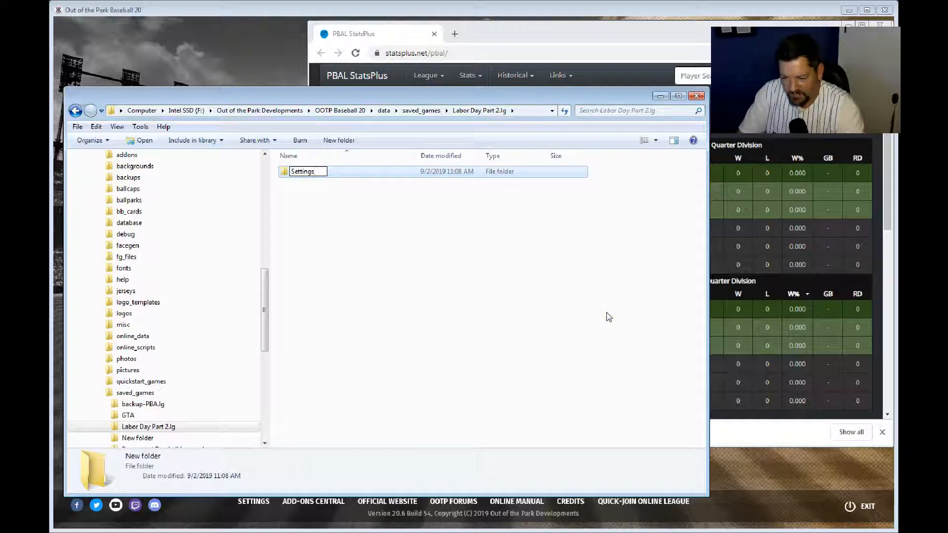
{"action": "key", "text": "Return"}
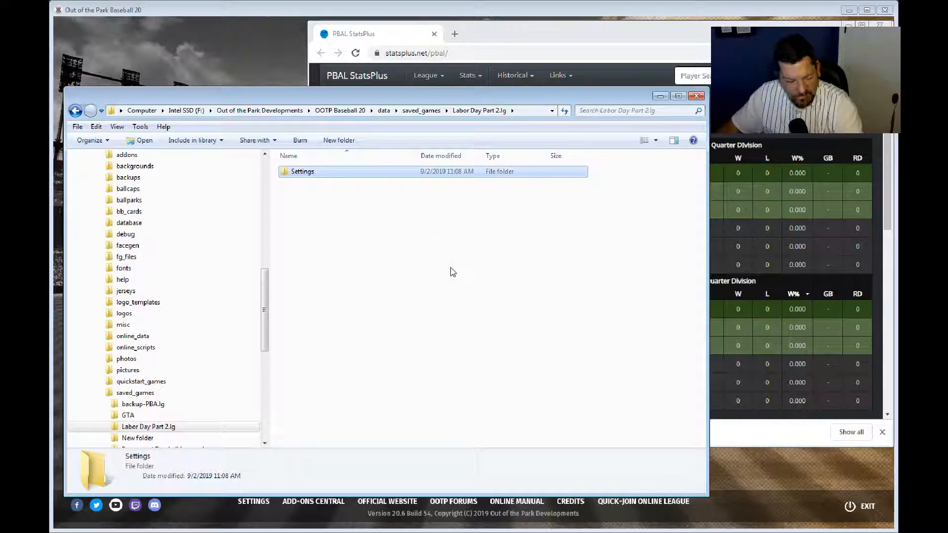
{"action": "left_click", "coordinate": [427, 258]}
Step: Open the GTA folder and select both premier baseball association.lg.zip and settings.rar
{"action": "left_click", "coordinate": [128, 424]}
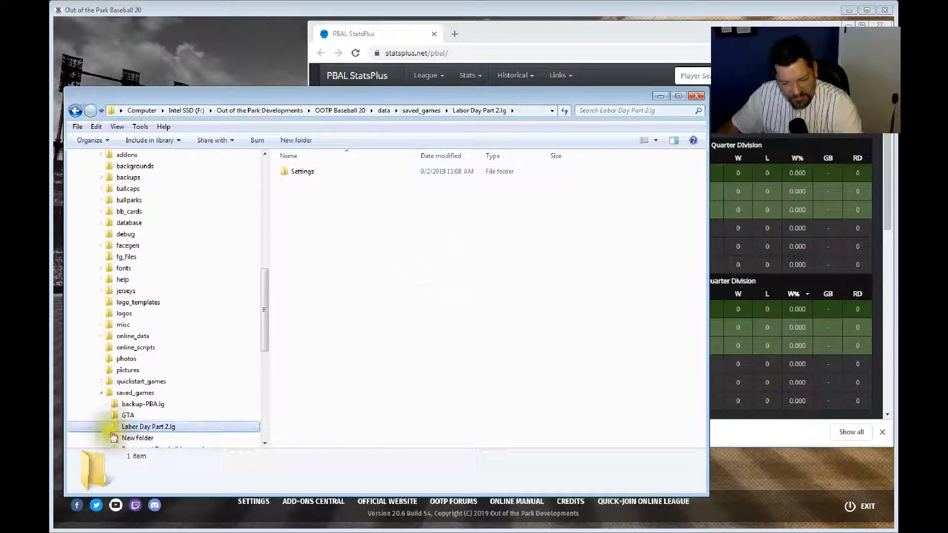
{"action": "left_click", "coordinate": [127, 415]}
{"action": "left_click_drag", "start_coordinate": [329, 217], "coordinate": [312, 164]}
Step: Switch to the PBAL StatsPlus browser window, start the league file download and cancel saving it
{"action": "left_click", "coordinate": [657, 29]}
{"action": "left_click", "coordinate": [559, 76]}
{"action": "left_click", "coordinate": [565, 108]}
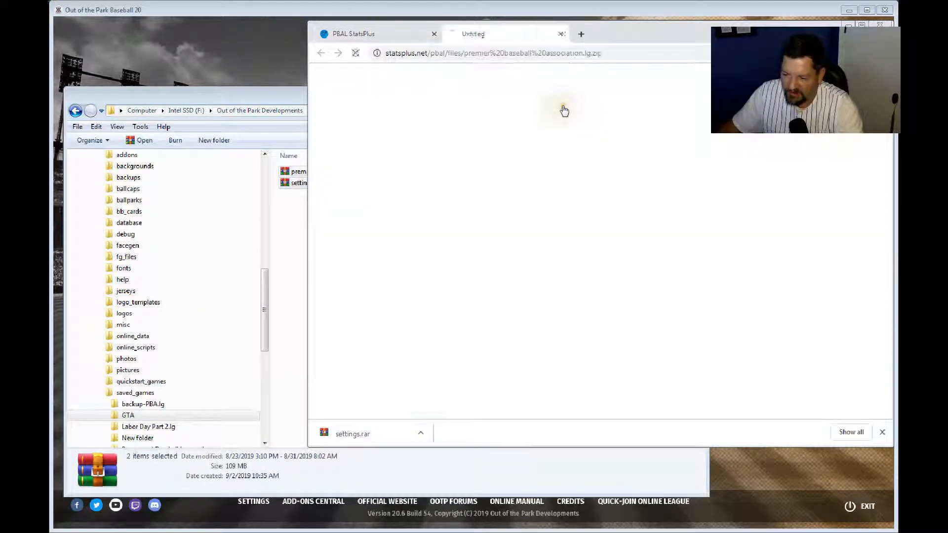
{"action": "left_click", "coordinate": [942, 421]}
Step: Start the settings.rar download from the PBAL StatsPlus links and cancel saving it
{"action": "left_click_drag", "start_coordinate": [614, 27], "coordinate": [396, 46]}
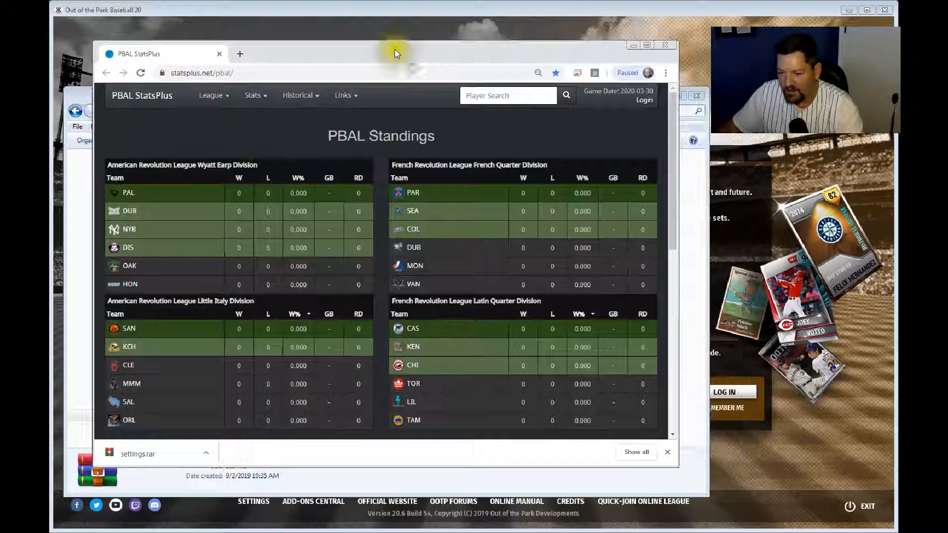
{"action": "left_click", "coordinate": [345, 96]}
{"action": "left_click", "coordinate": [356, 141]}
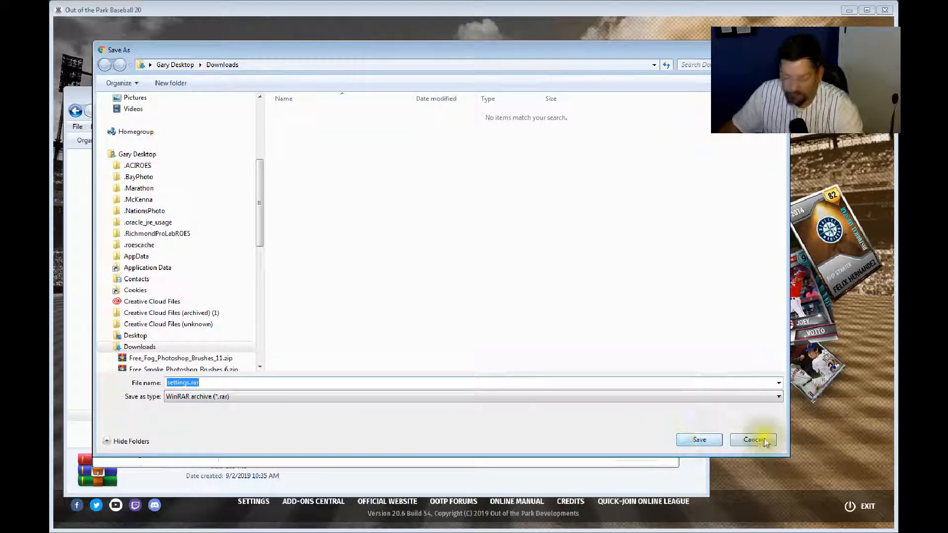
{"action": "left_click", "coordinate": [752, 439]}
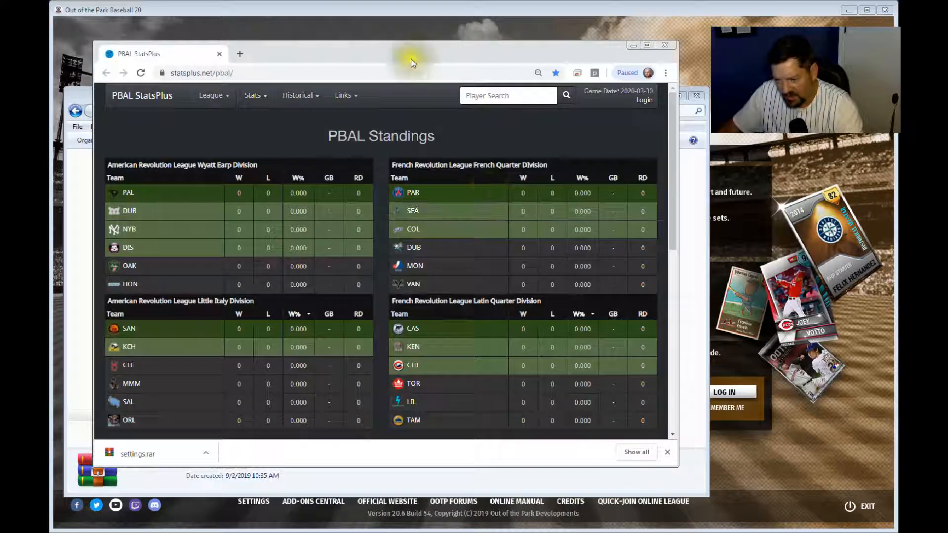
{"action": "left_click_drag", "start_coordinate": [413, 51], "coordinate": [614, 33]}
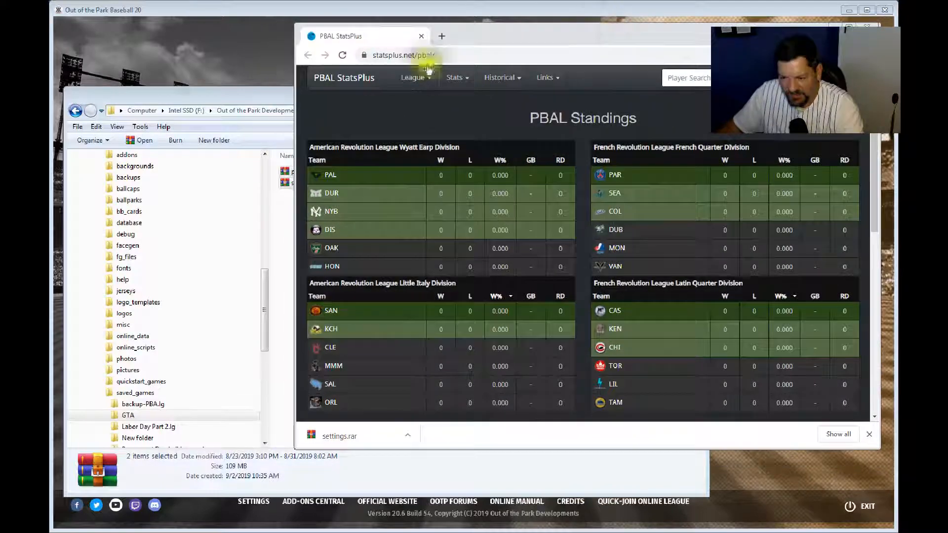
Step: Move premier baseball association.lg.zip and settings.rar from the GTA folder into Labor Day Part 2.lg, and open that folder
{"action": "left_click", "coordinate": [199, 110]}
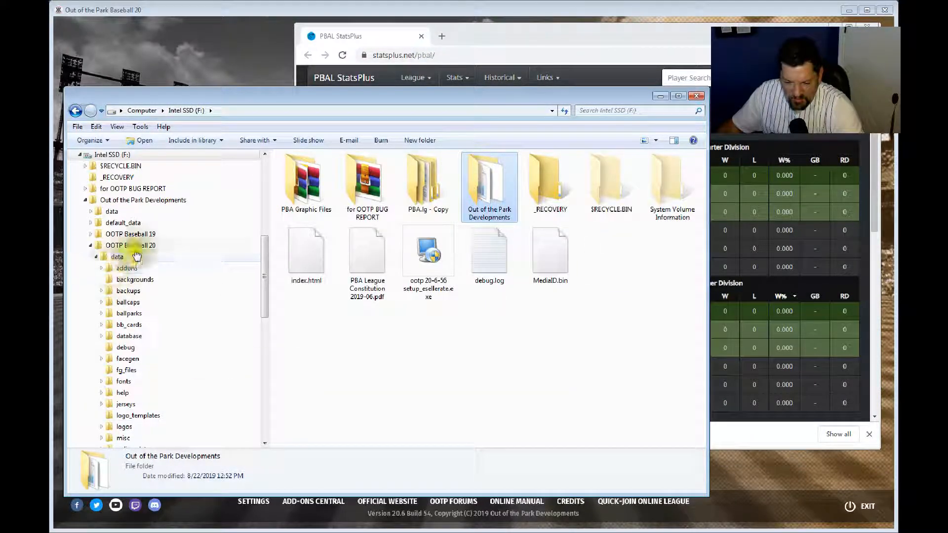
{"action": "left_click", "coordinate": [117, 256]}
{"action": "left_click_drag", "start_coordinate": [265, 254], "coordinate": [266, 311]}
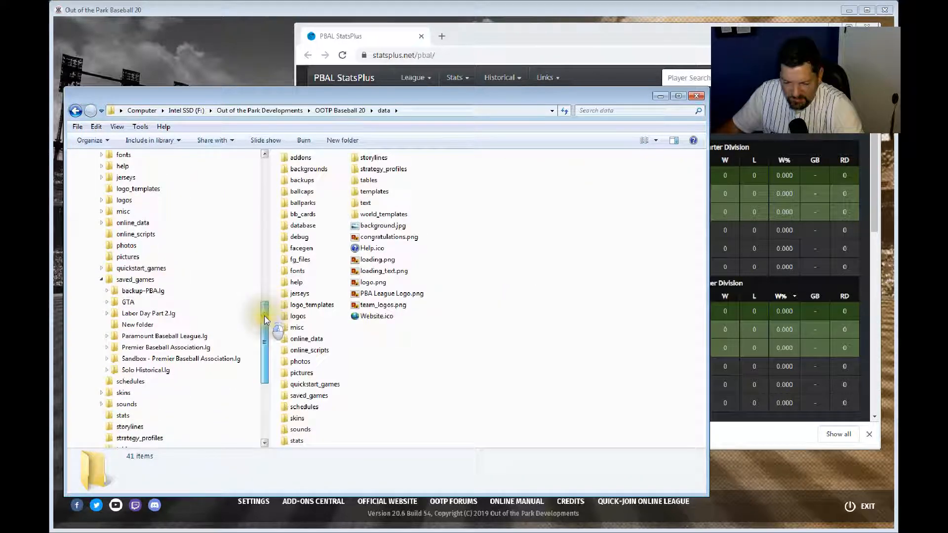
{"action": "left_click", "coordinate": [143, 313]}
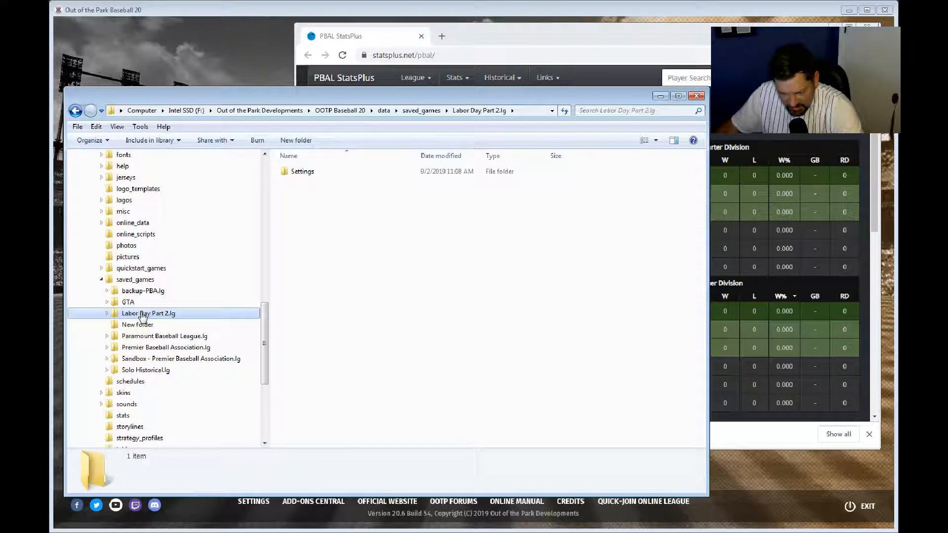
{"action": "left_click", "coordinate": [127, 301]}
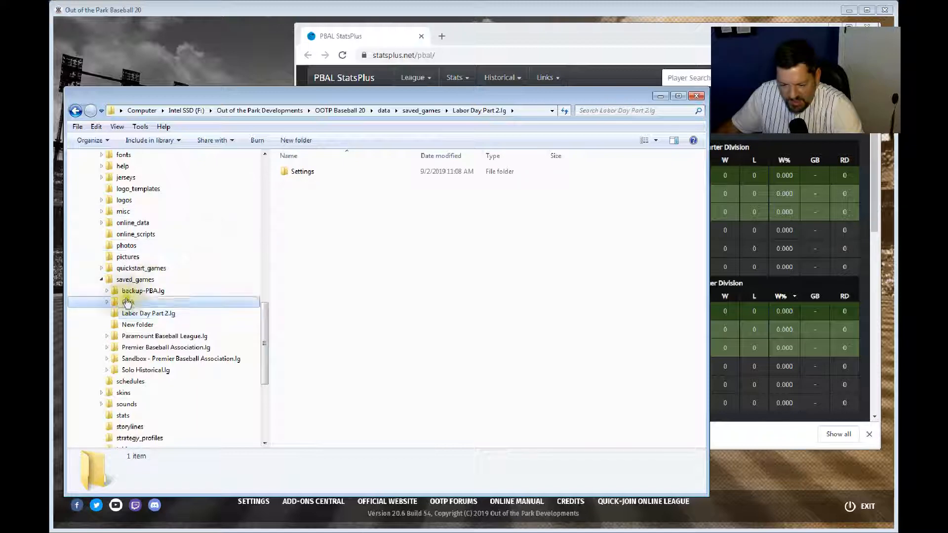
{"action": "left_click_drag", "start_coordinate": [311, 213], "coordinate": [307, 170]}
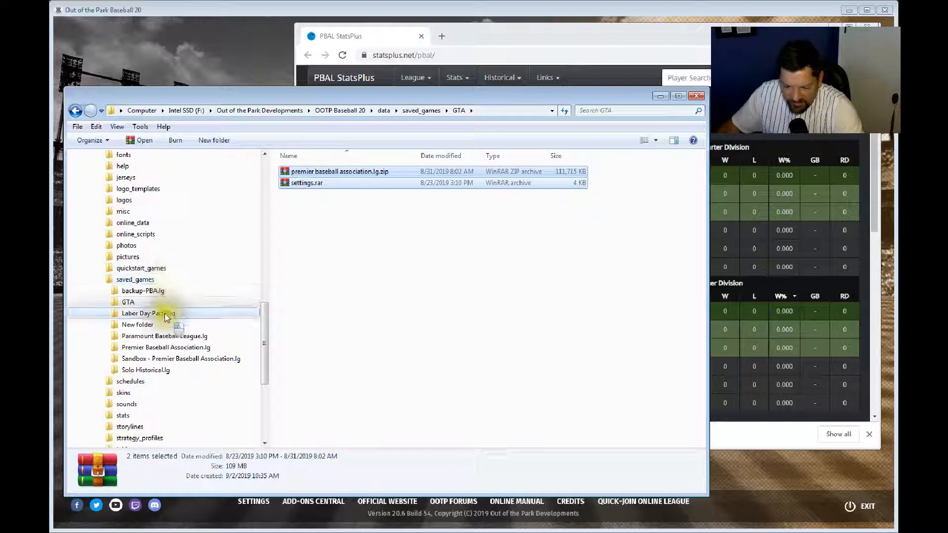
{"action": "left_click_drag", "start_coordinate": [167, 316], "coordinate": [166, 315]}
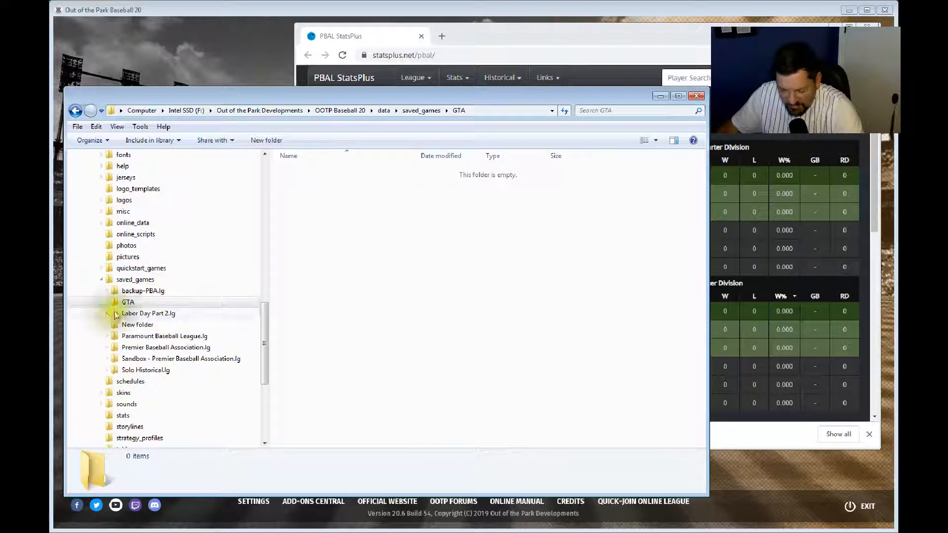
{"action": "left_click", "coordinate": [123, 315]}
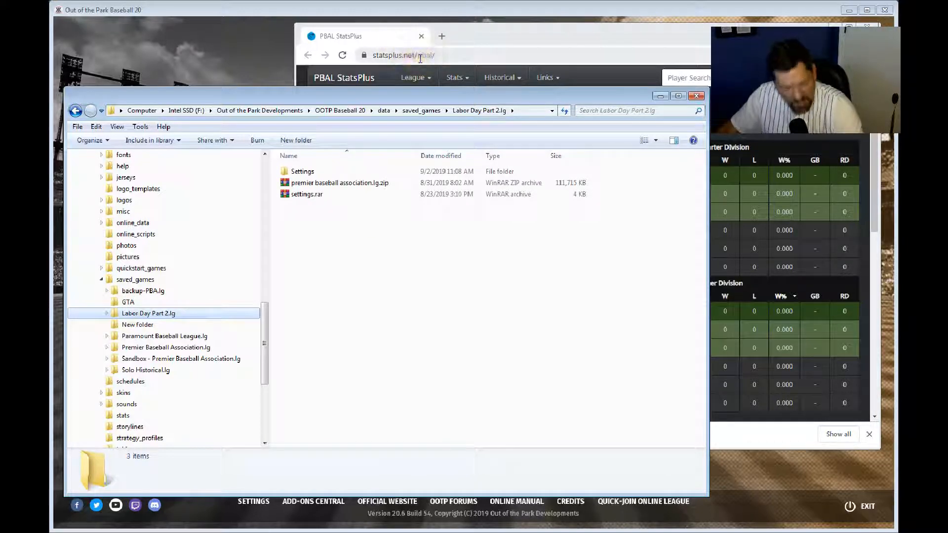
Step: Extract all files of settings.rar into the Settings subfolder, check its contents and return to Labor Day Part 2.lg
{"action": "left_click", "coordinate": [457, 182]}
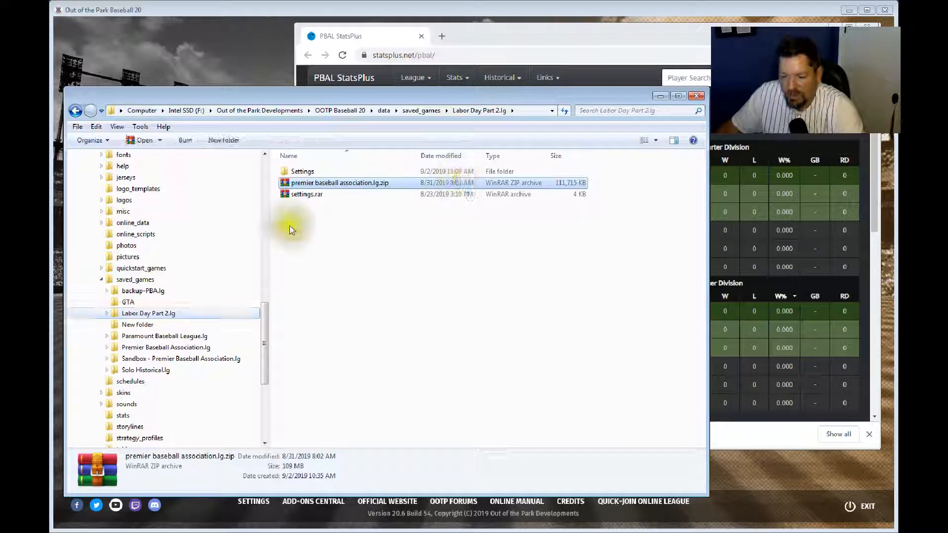
{"action": "left_click", "coordinate": [294, 195]}
{"action": "double_click", "coordinate": [294, 195]}
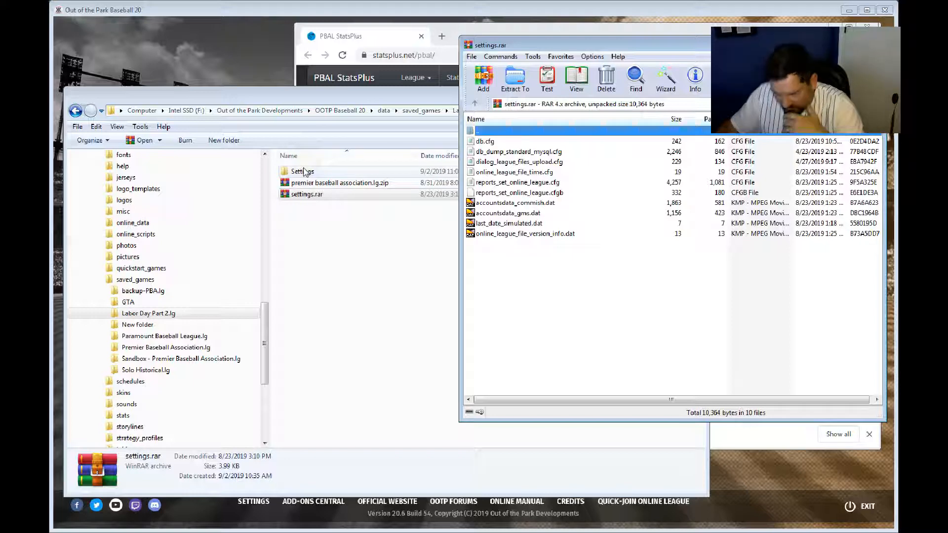
{"action": "left_click_drag", "start_coordinate": [525, 260], "coordinate": [292, 171]}
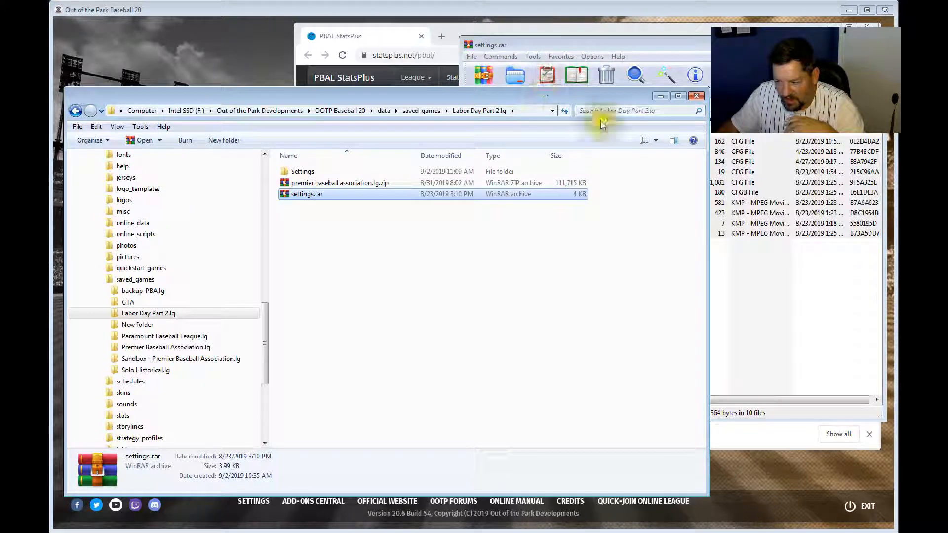
{"action": "left_click", "coordinate": [785, 267]}
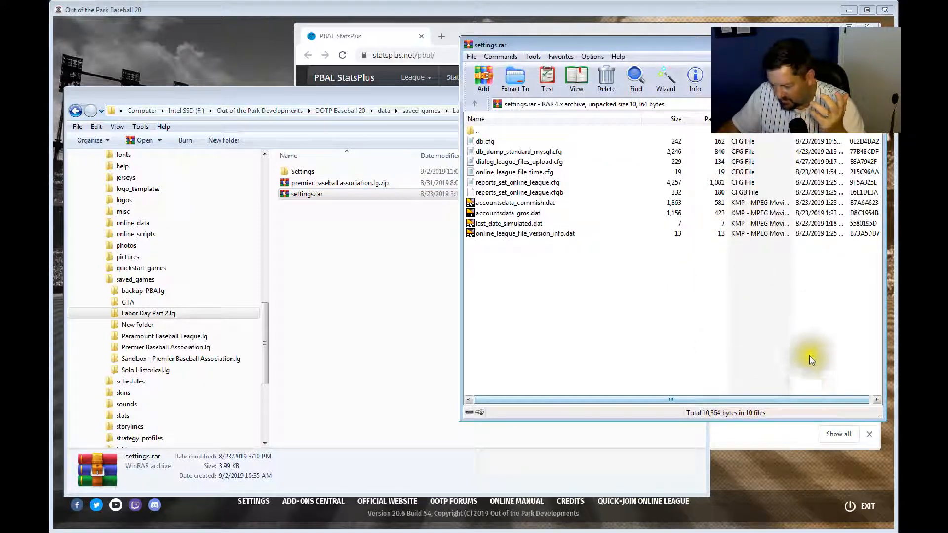
{"action": "double_click", "coordinate": [302, 172]}
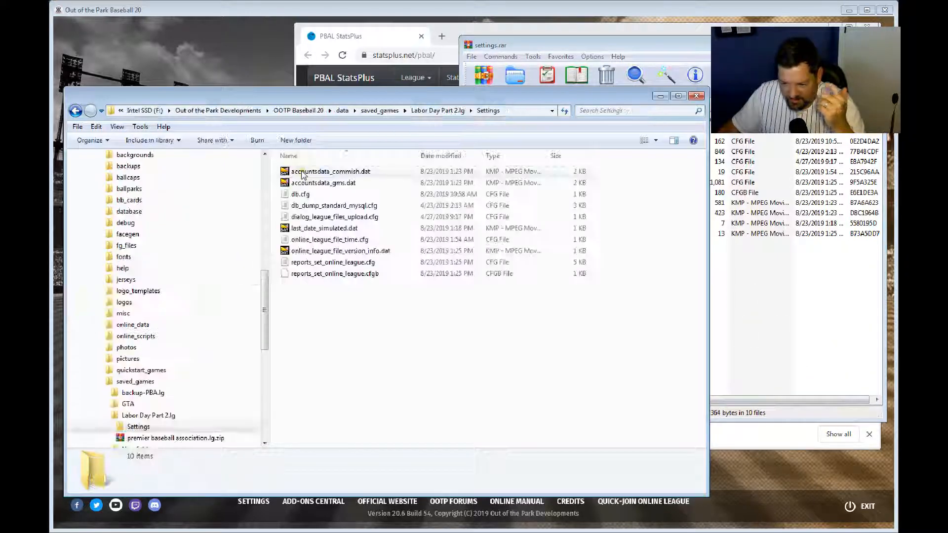
{"action": "left_click", "coordinate": [136, 416]}
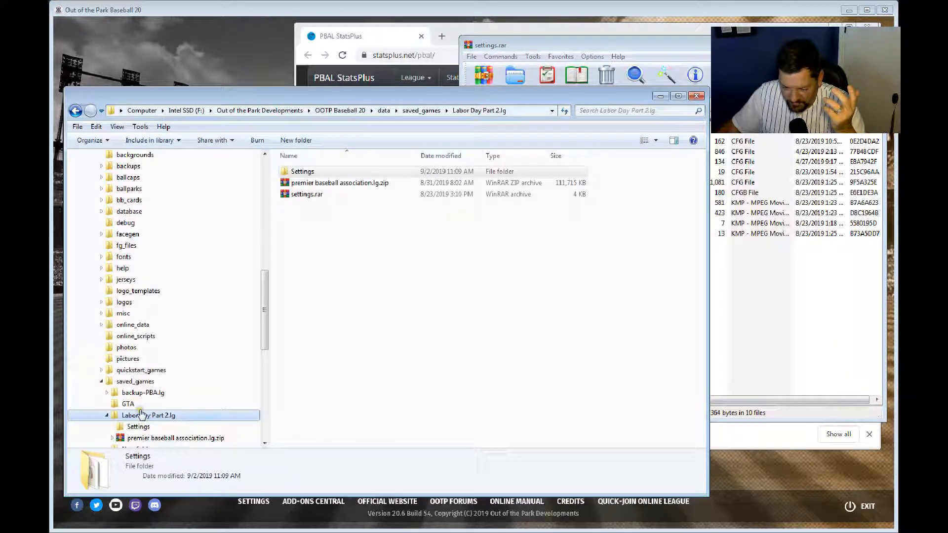
Step: Extract the full contents of premier baseball association.lg.zip directly into Labor Day Part 2.lg and close the remaining archive window
{"action": "double_click", "coordinate": [320, 184]}
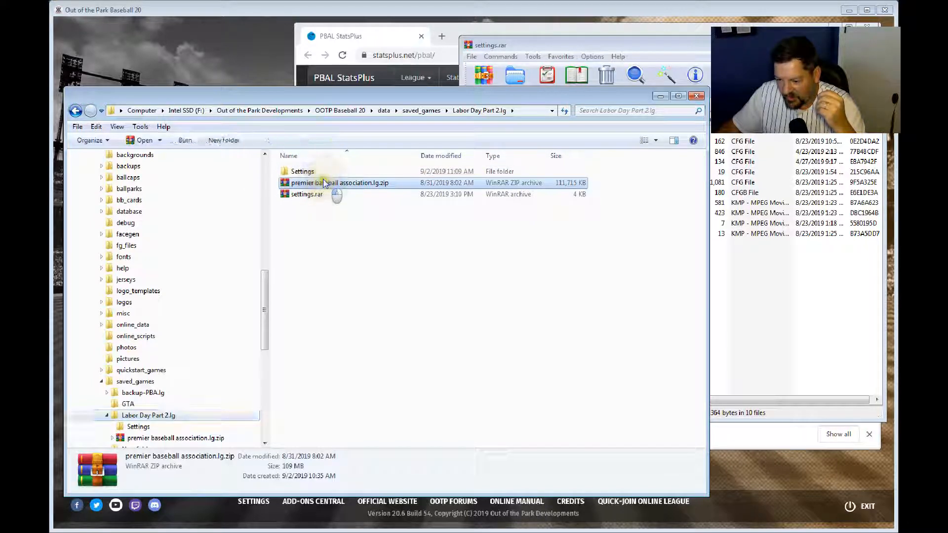
{"action": "left_click_drag", "start_coordinate": [522, 342], "coordinate": [529, 151]}
{"action": "left_click_drag", "start_coordinate": [371, 226], "coordinate": [371, 226]}
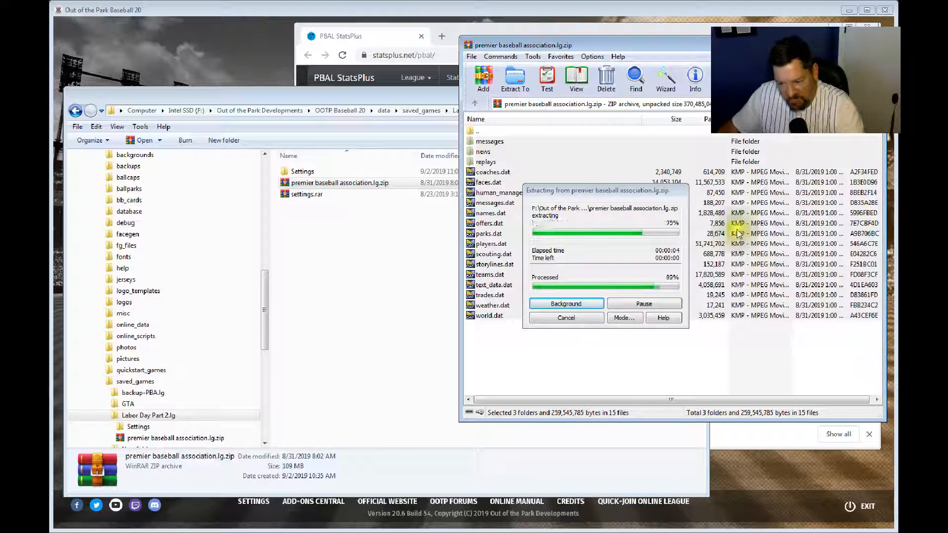
{"action": "left_click_drag", "start_coordinate": [737, 233], "coordinate": [397, 346]}
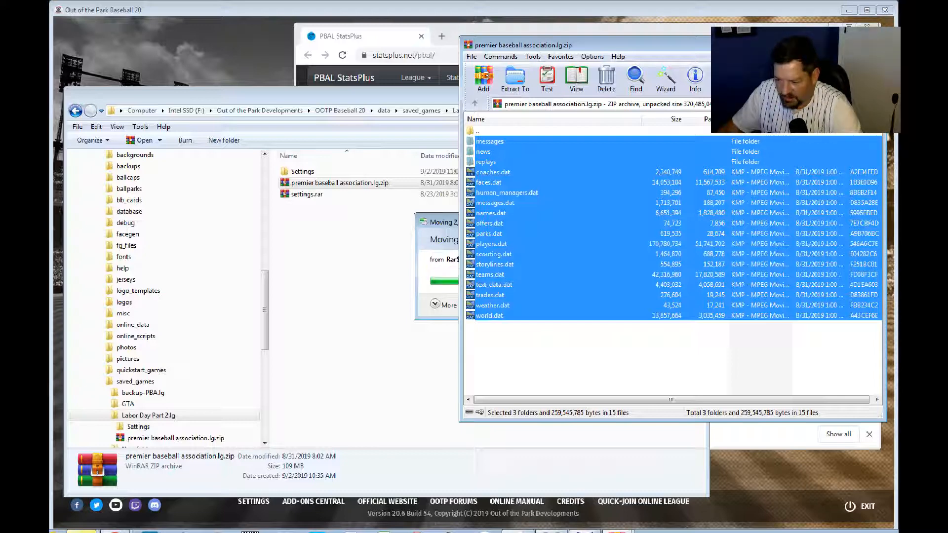
{"action": "left_click_drag", "start_coordinate": [442, 225], "coordinate": [248, 249]}
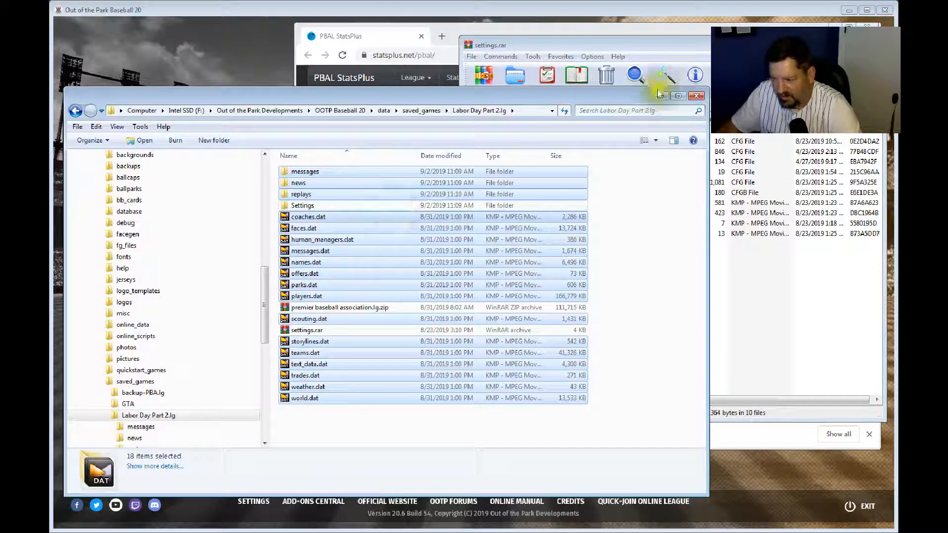
{"action": "left_click", "coordinate": [871, 45]}
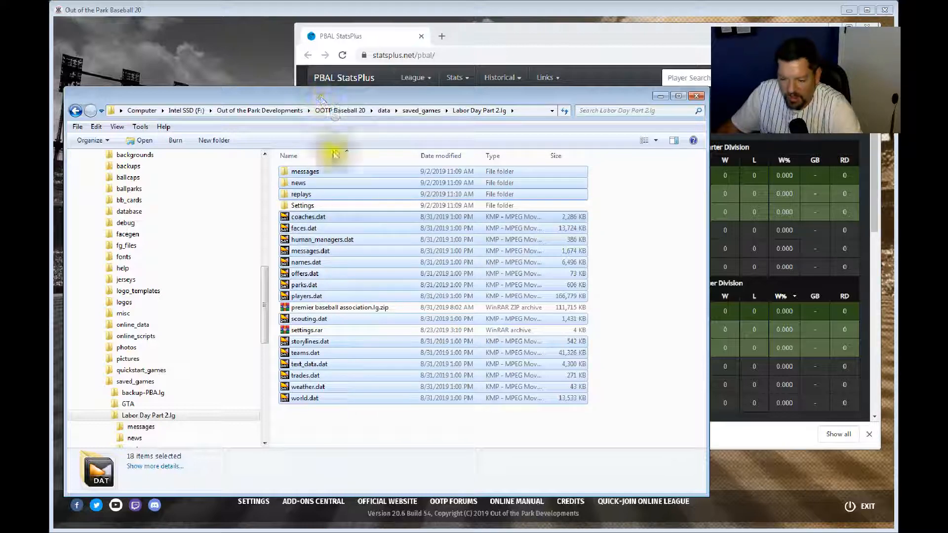
{"action": "left_click", "coordinate": [133, 416]}
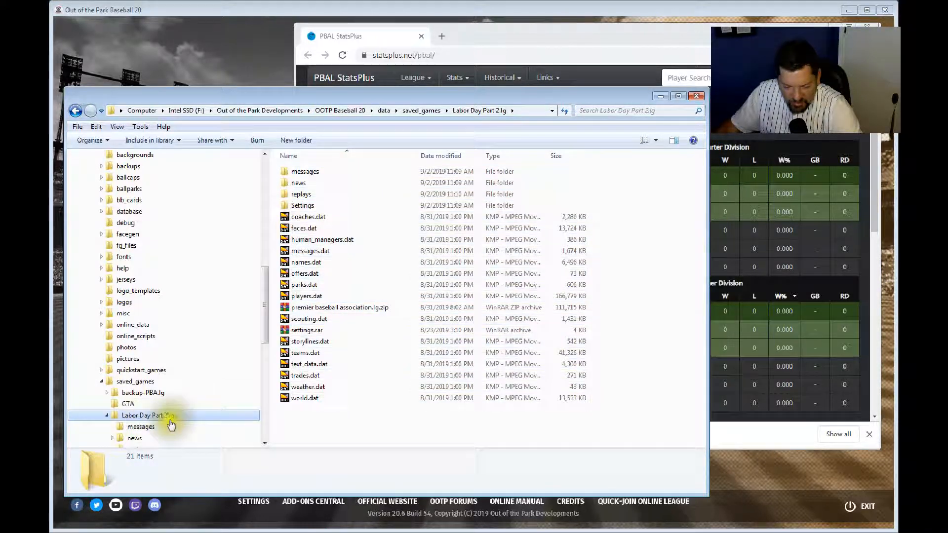
Step: Switch to Out of the Park Baseball 20, select Labor Day Part 2 among the saved games and cancel loading it
{"action": "left_click", "coordinate": [380, 10]}
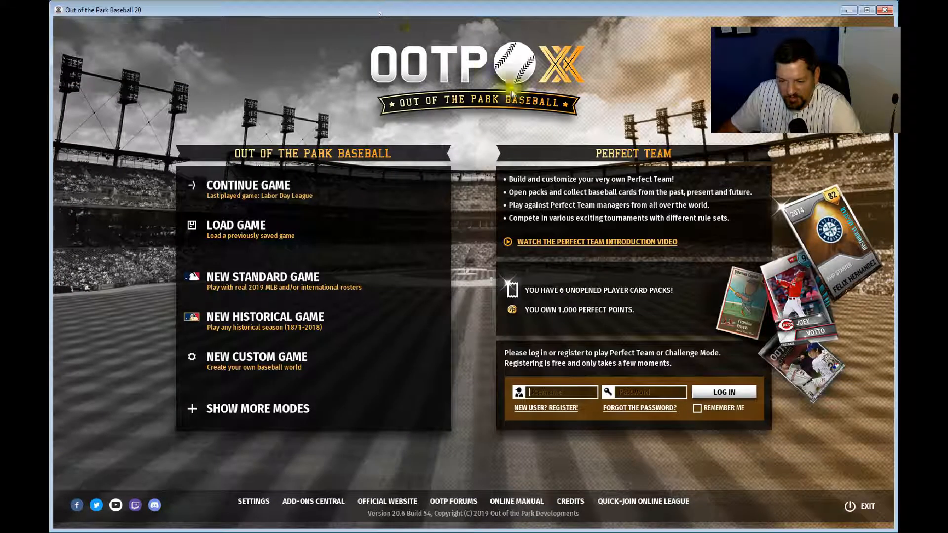
{"action": "left_click", "coordinate": [249, 235]}
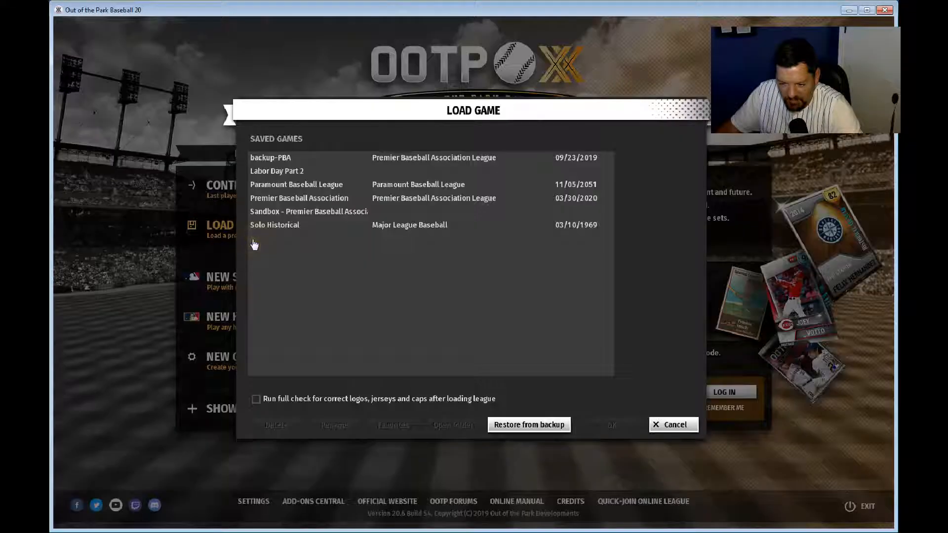
{"action": "left_click", "coordinate": [279, 171]}
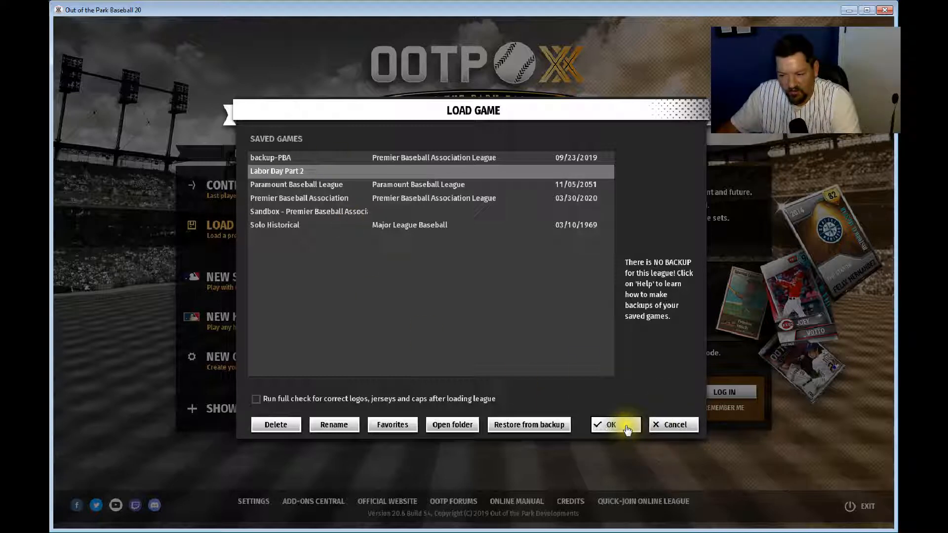
{"action": "left_click", "coordinate": [665, 425]}
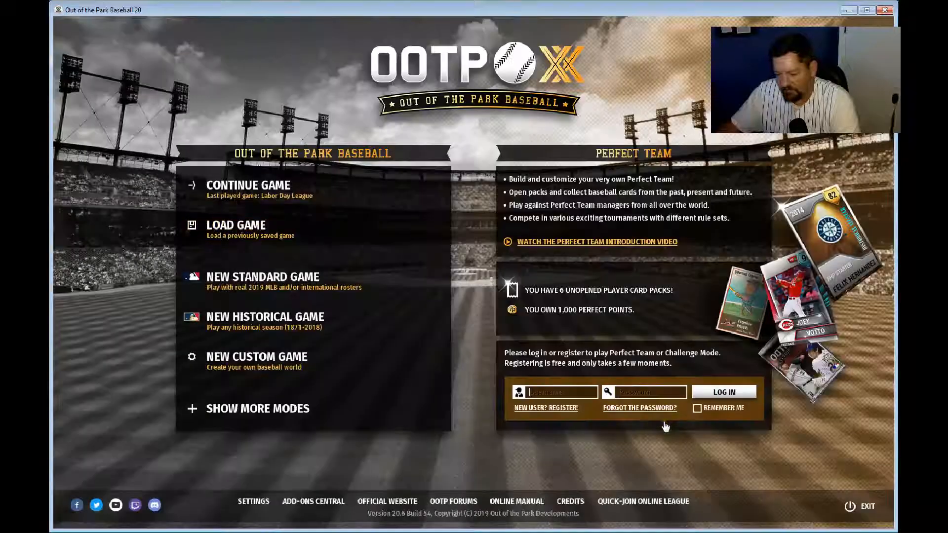
Step: Reveal the additional game modes, try the OOTP 19 game import with its WORLD.DAT file selection and cancel it
{"action": "left_click", "coordinate": [270, 412]}
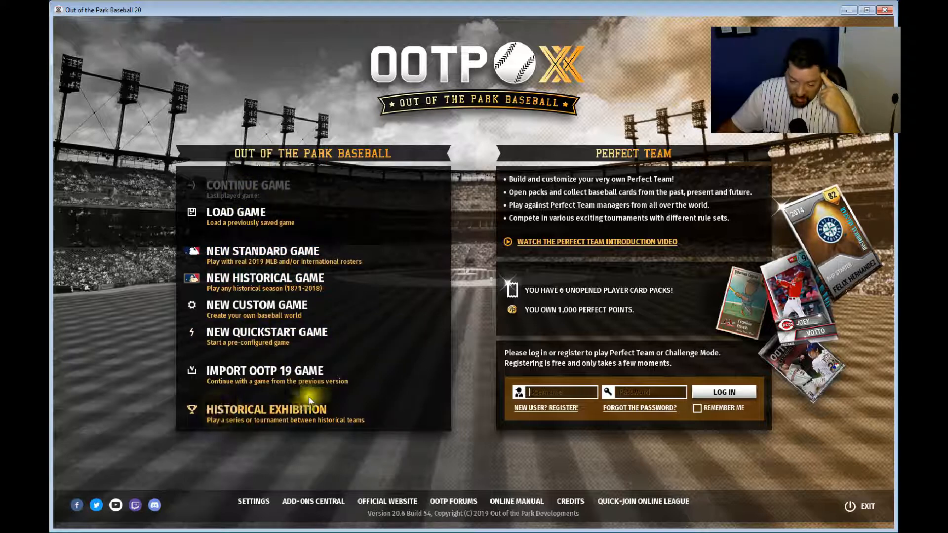
{"action": "left_click", "coordinate": [321, 372]}
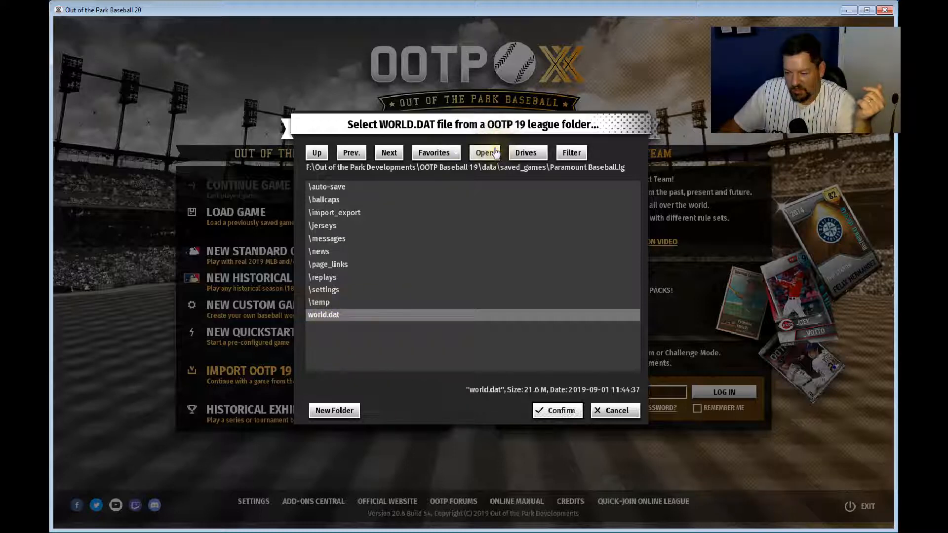
{"action": "left_click", "coordinate": [521, 151]}
{"action": "left_click", "coordinate": [519, 149]}
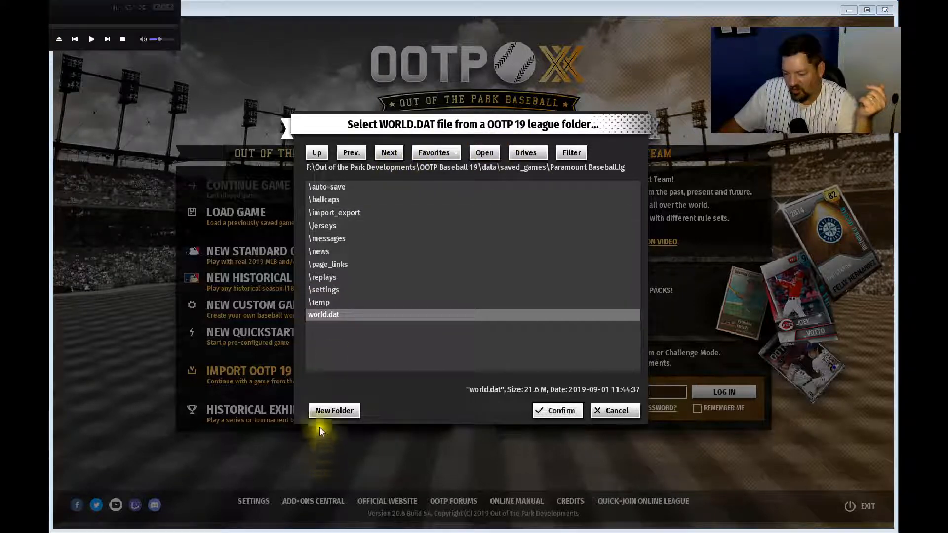
{"action": "left_click", "coordinate": [325, 413]}
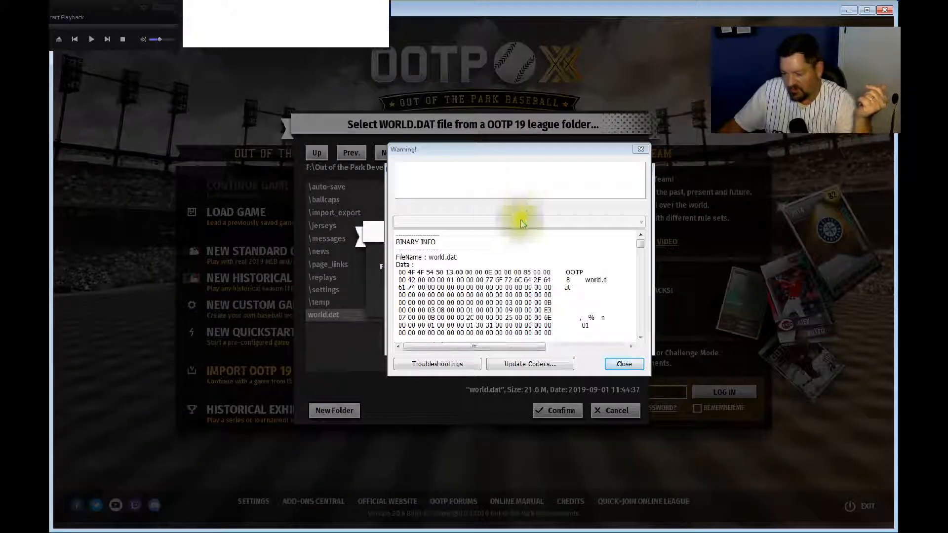
{"action": "left_click", "coordinate": [625, 364]}
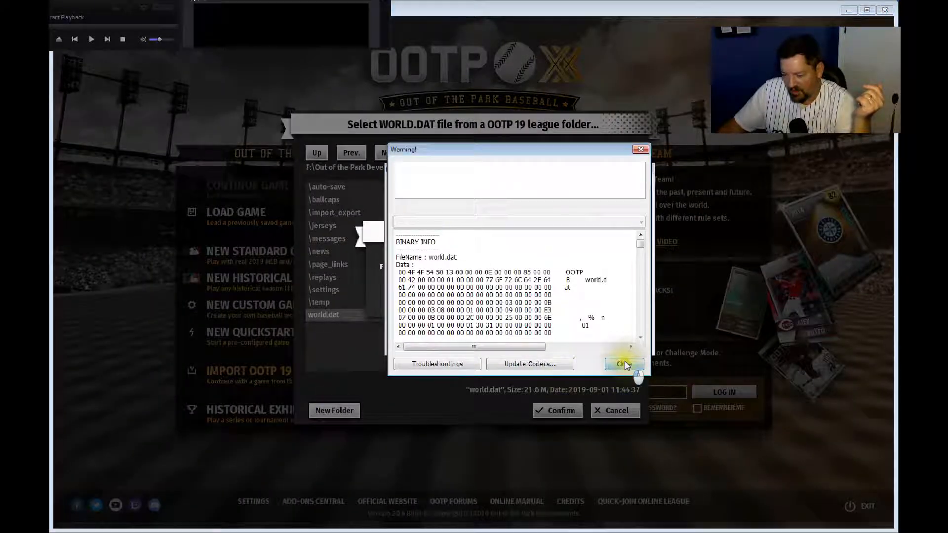
{"action": "left_click", "coordinate": [633, 339]}
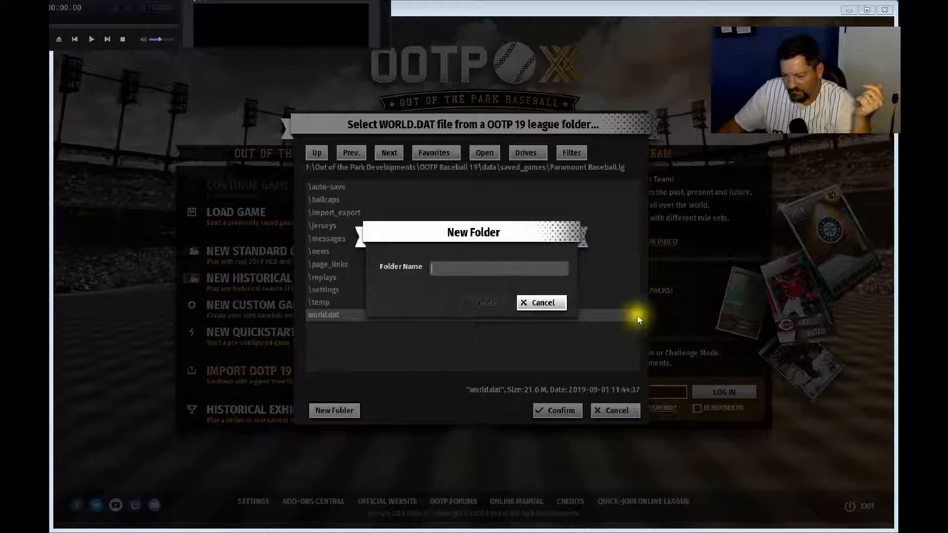
{"action": "left_click", "coordinate": [541, 304]}
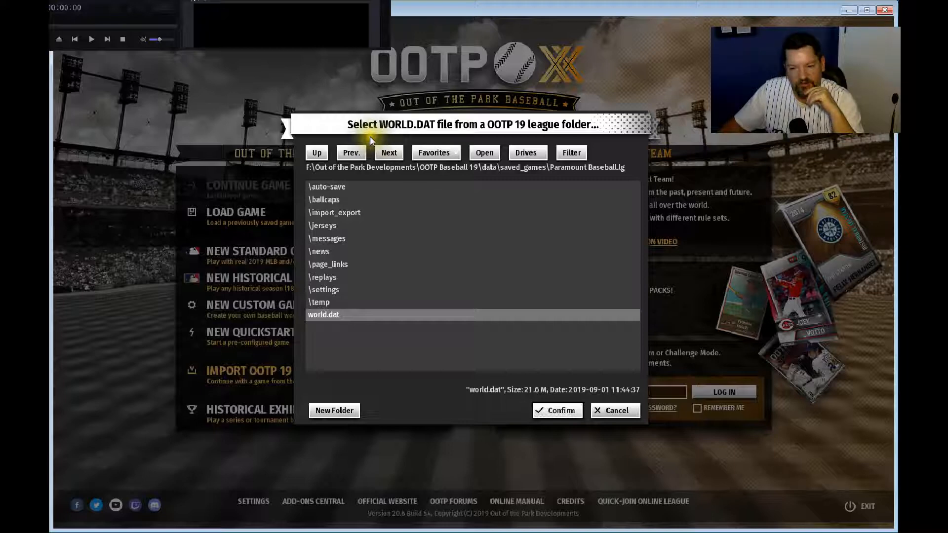
{"action": "left_click", "coordinate": [365, 1]}
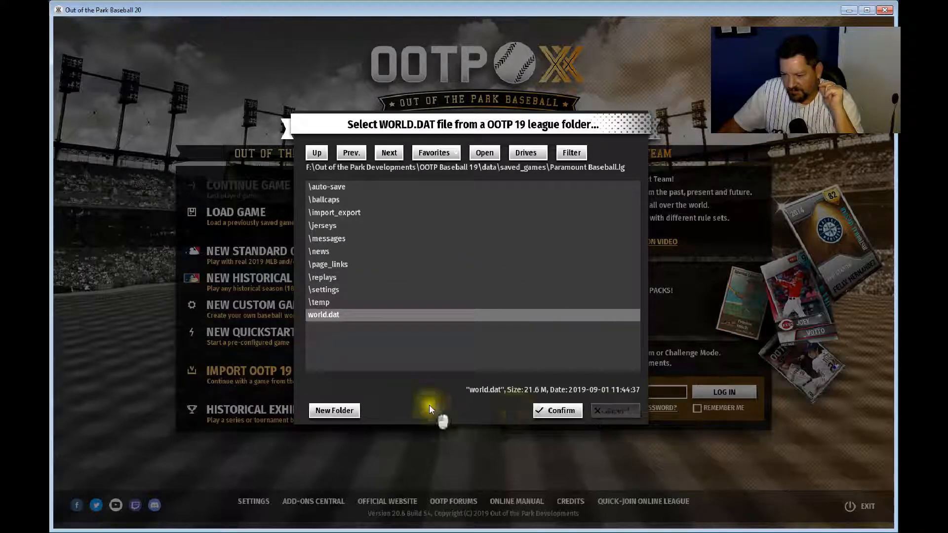
{"action": "left_click", "coordinate": [617, 410]}
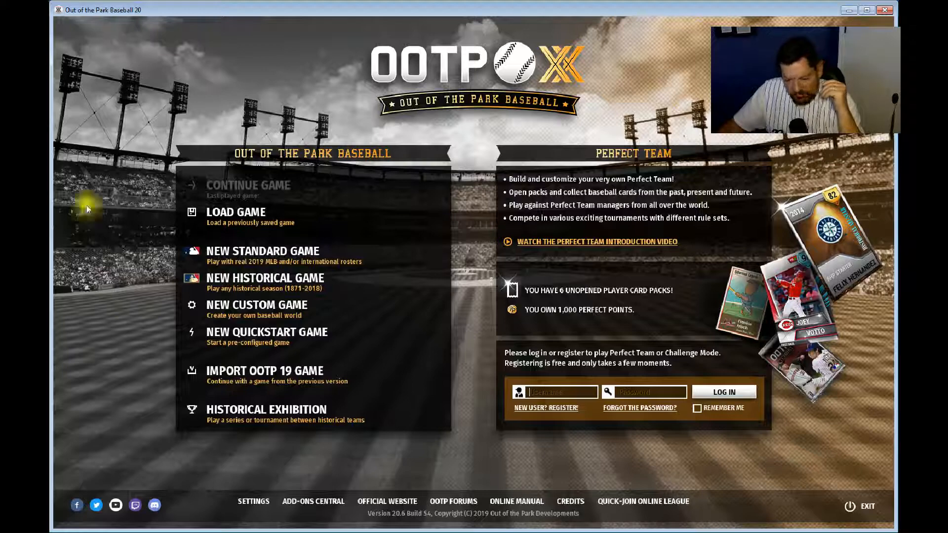
{"action": "left_click", "coordinate": [551, 532]}
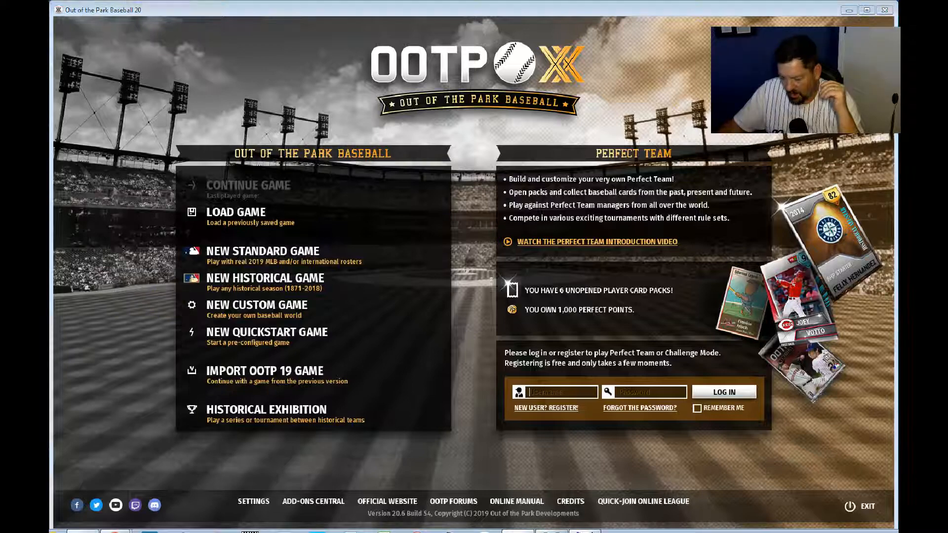